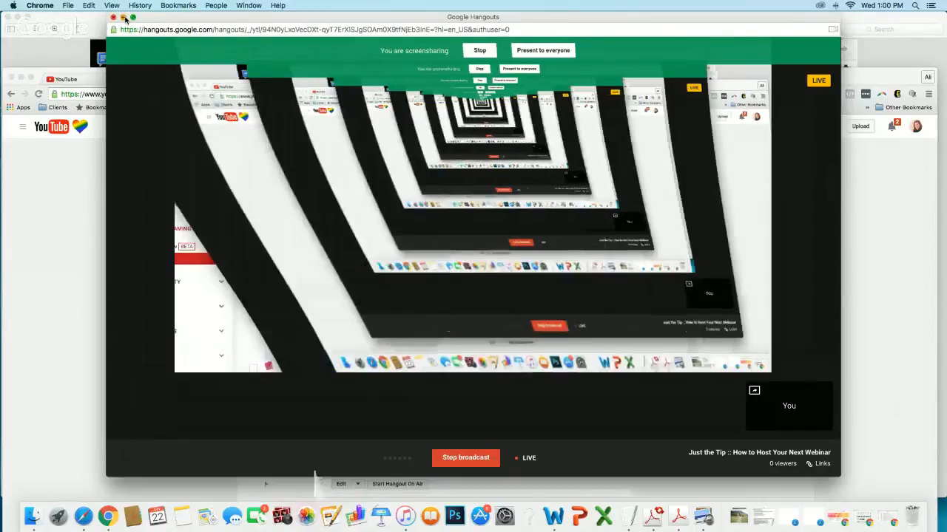
# Switch to the YouTube home page and show the account menu that contains Creator Studio.
pyautogui.moveTo(375, 81); pyautogui.dragTo(373, 3)
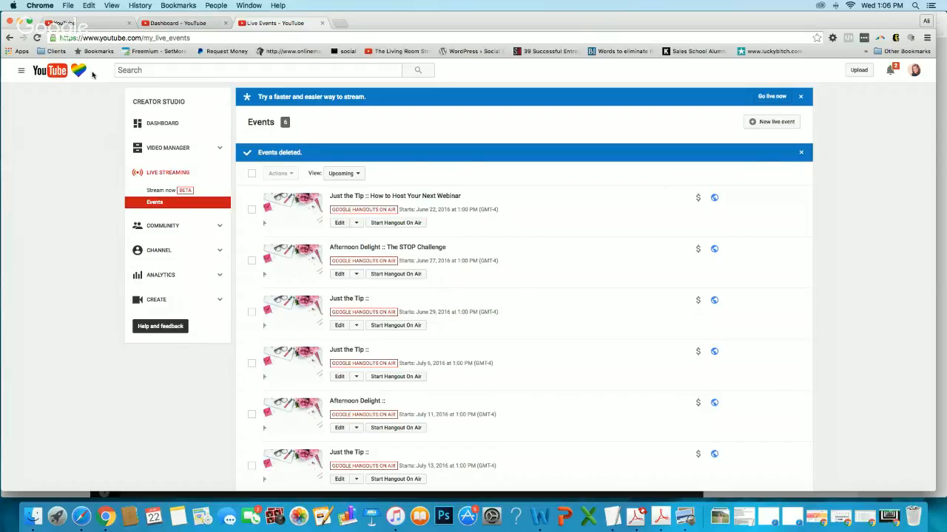
pyautogui.click(81, 26)
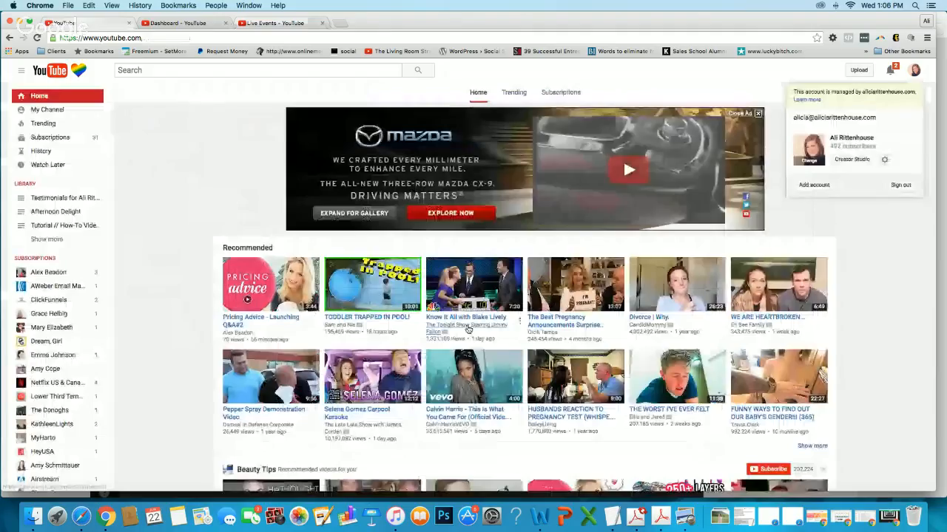
pyautogui.moveTo(467, 330)
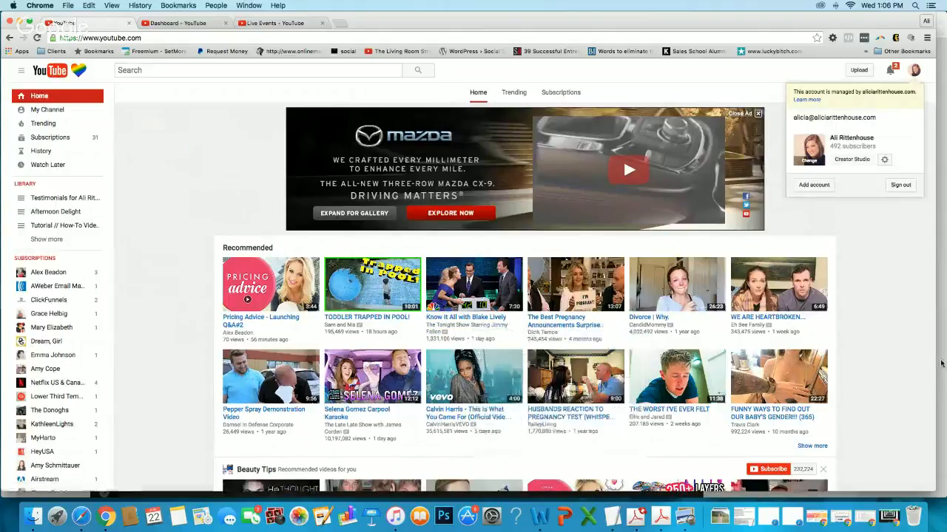
pyautogui.click(914, 71)
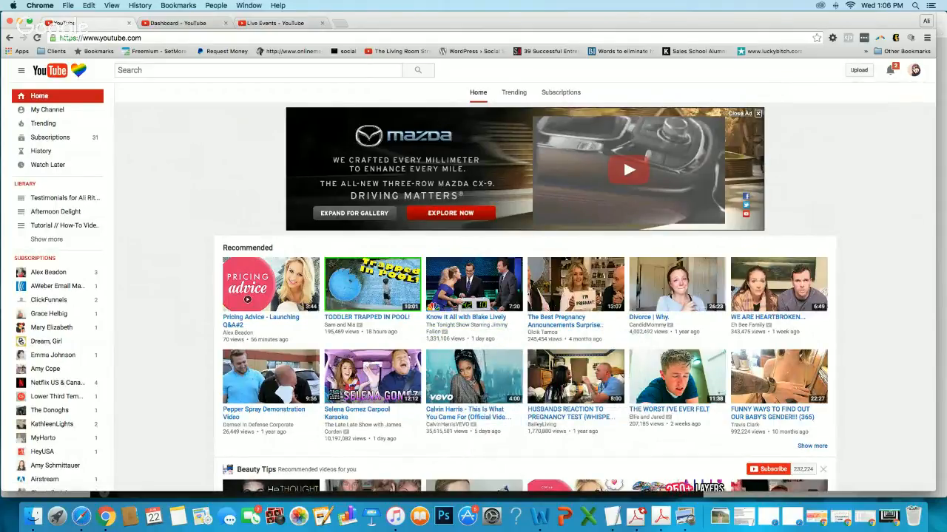
pyautogui.click(914, 71)
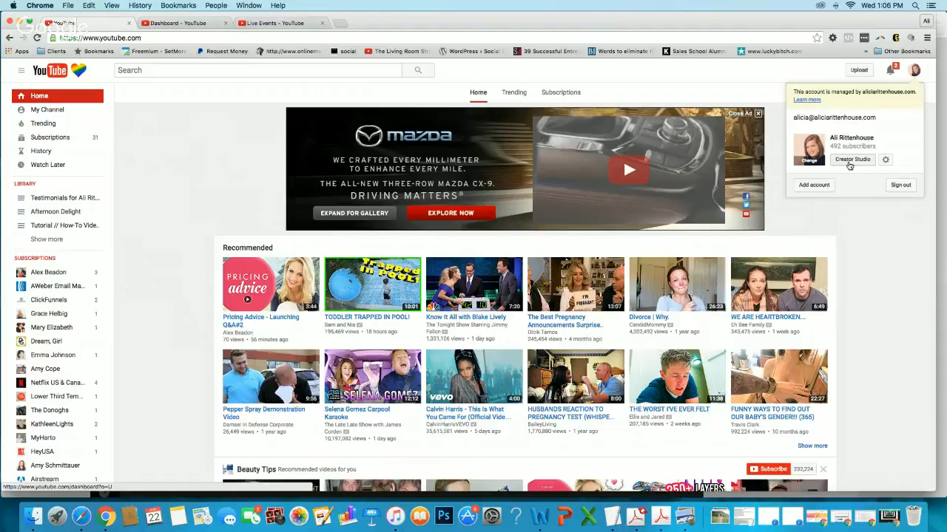
# Go from the Creator Studio dashboard to the live streaming events and start a new live event.
pyautogui.click(201, 25)
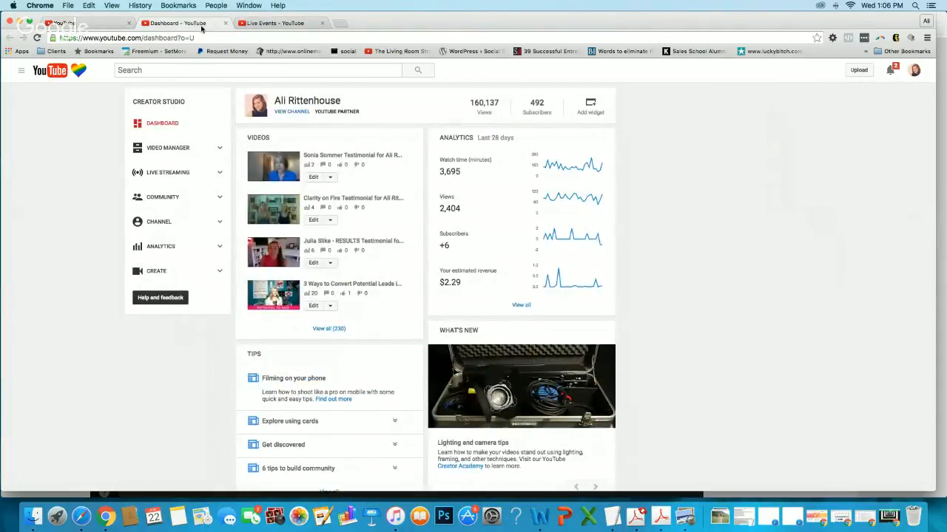
pyautogui.click(166, 174)
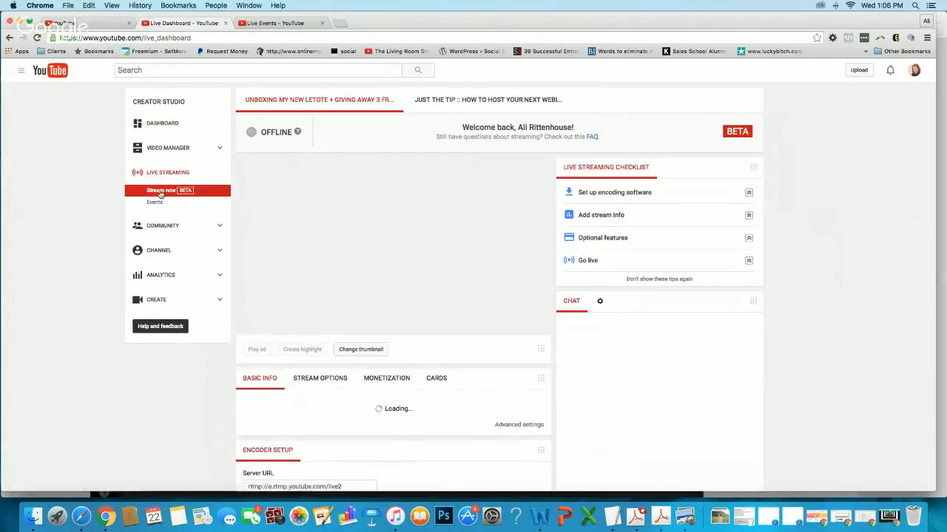
pyautogui.click(156, 203)
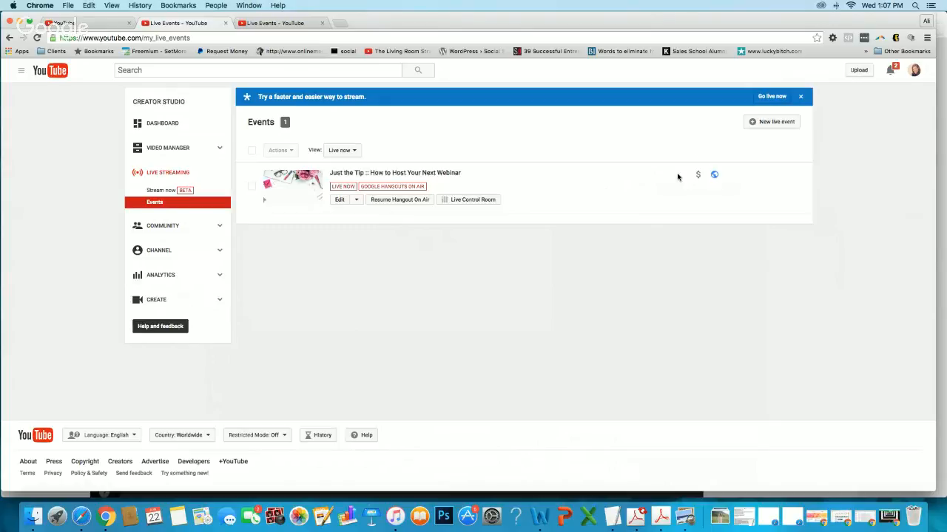
pyautogui.click(767, 125)
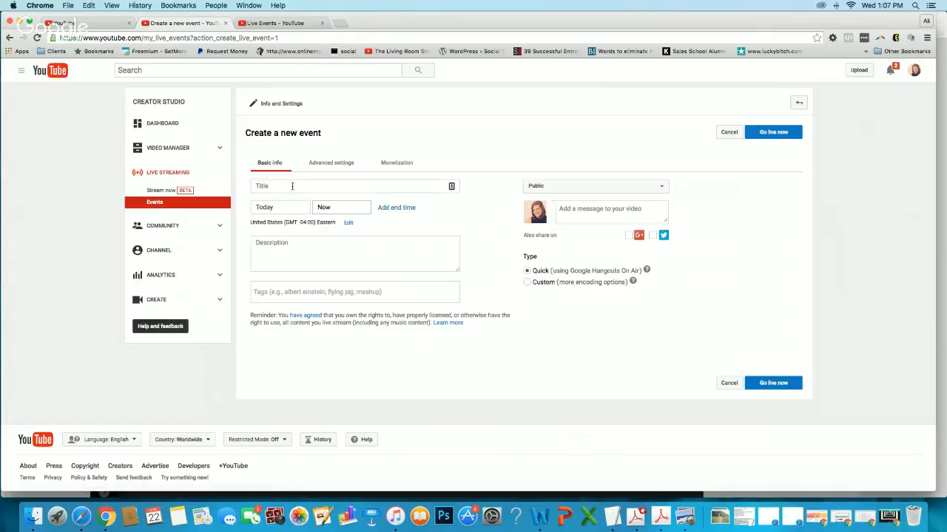
# Title the new live event "Test Livestream Date Set".
pyautogui.click(291, 186)
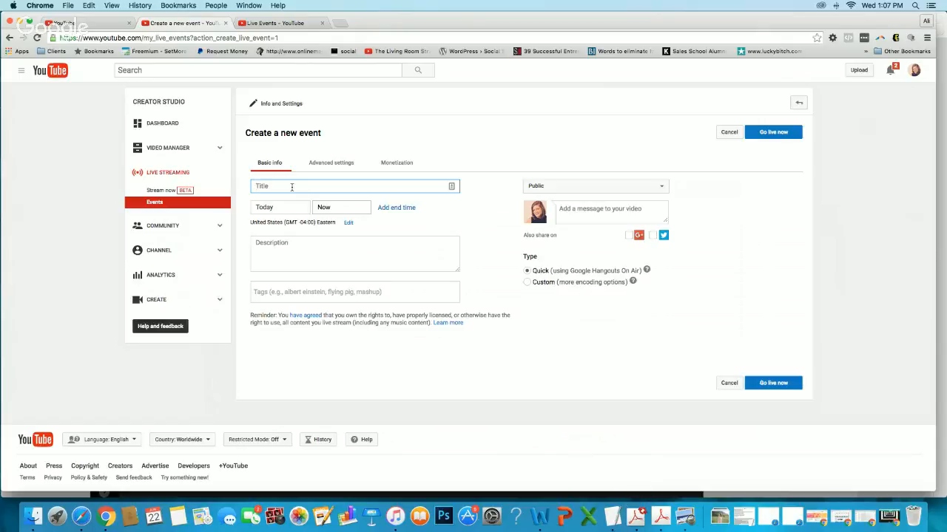
pyautogui.write('Test')
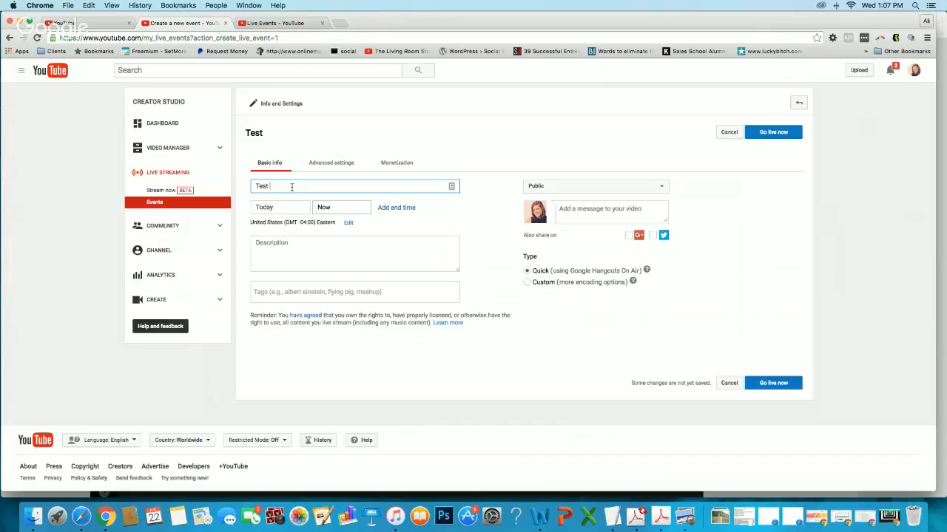
pyautogui.write(' Livestream Date Set')
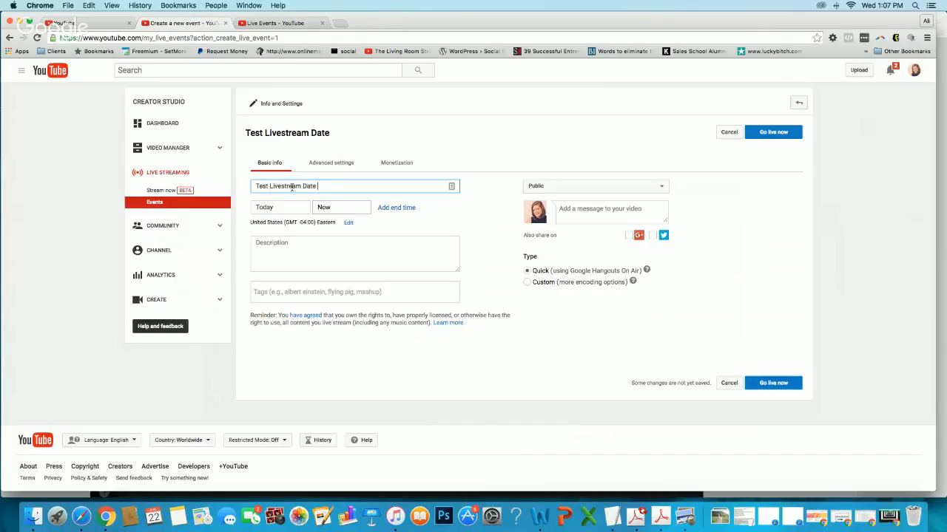
# Keep today as the event date and set the start time to 2:00 PM.
pyautogui.click(278, 209)
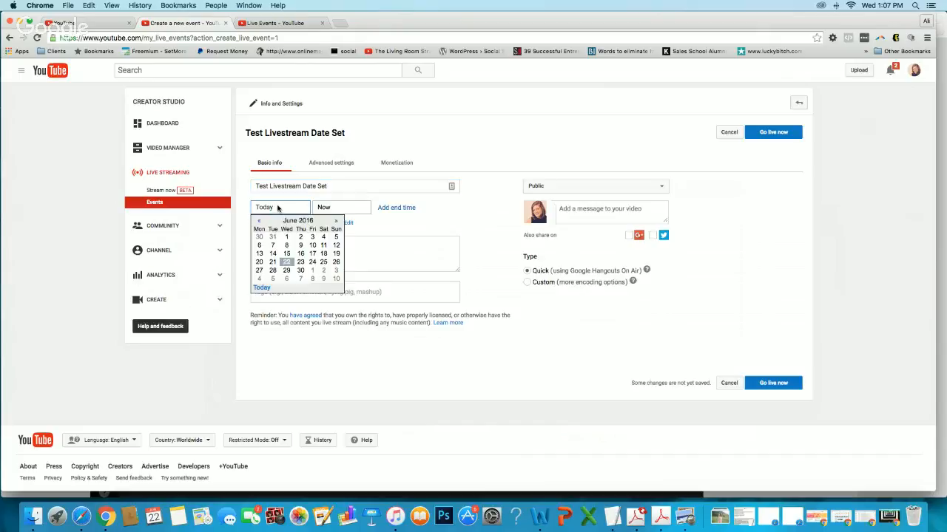
pyautogui.click(340, 209)
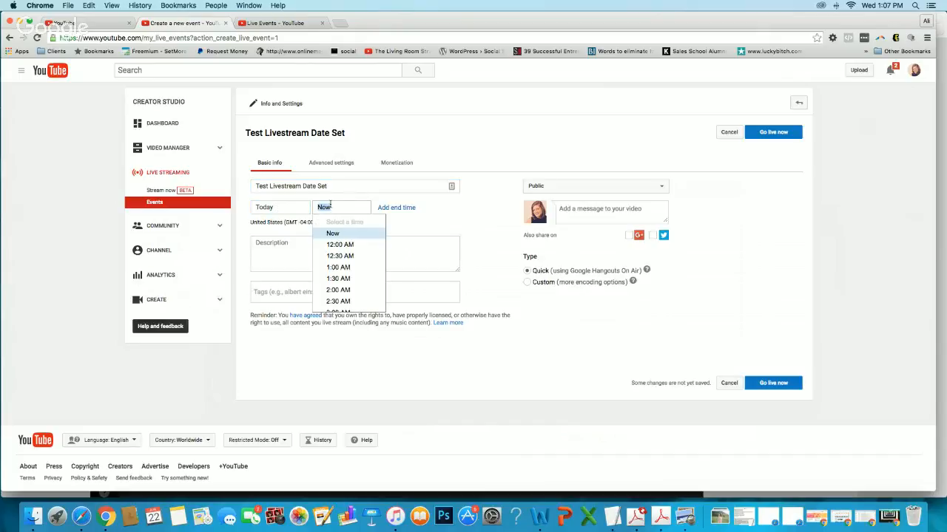
pyautogui.scroll(-10, 349, 251)
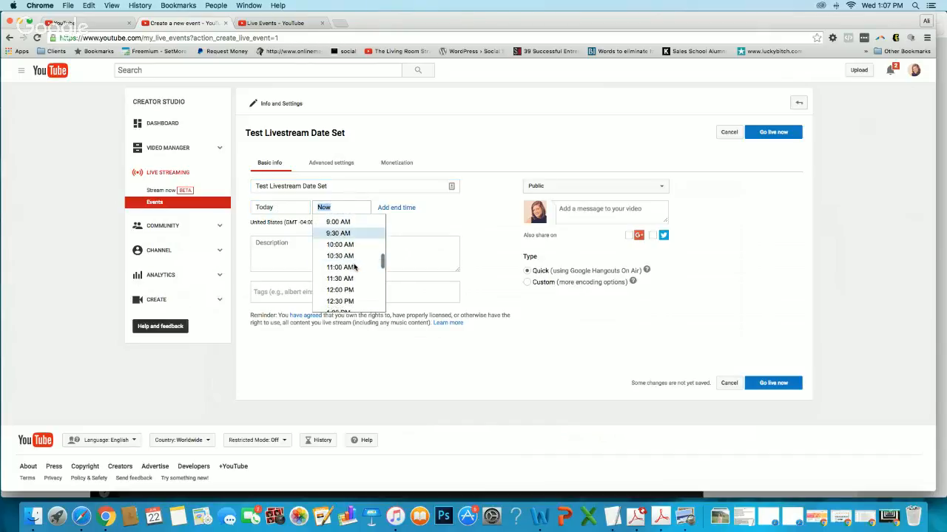
pyautogui.click(349, 260)
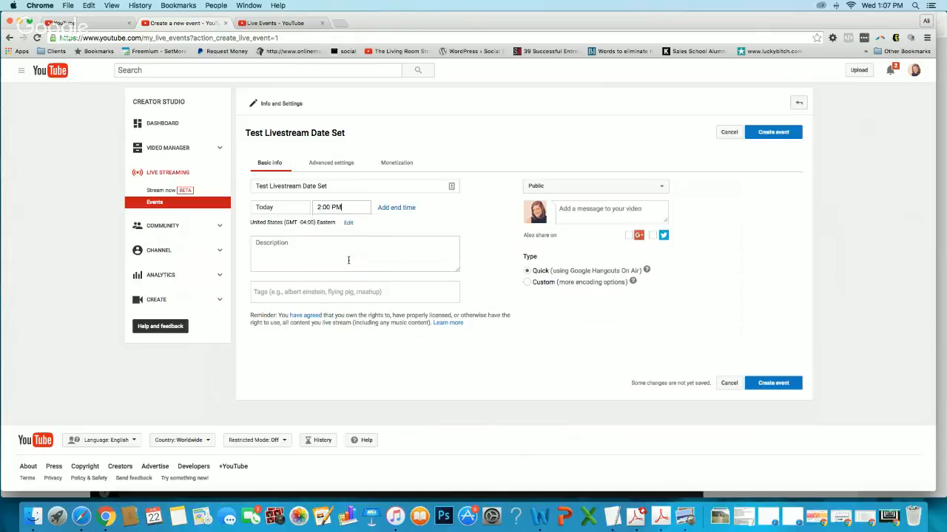
# Add an end time to the event and set it to 2:30 PM today.
pyautogui.click(390, 209)
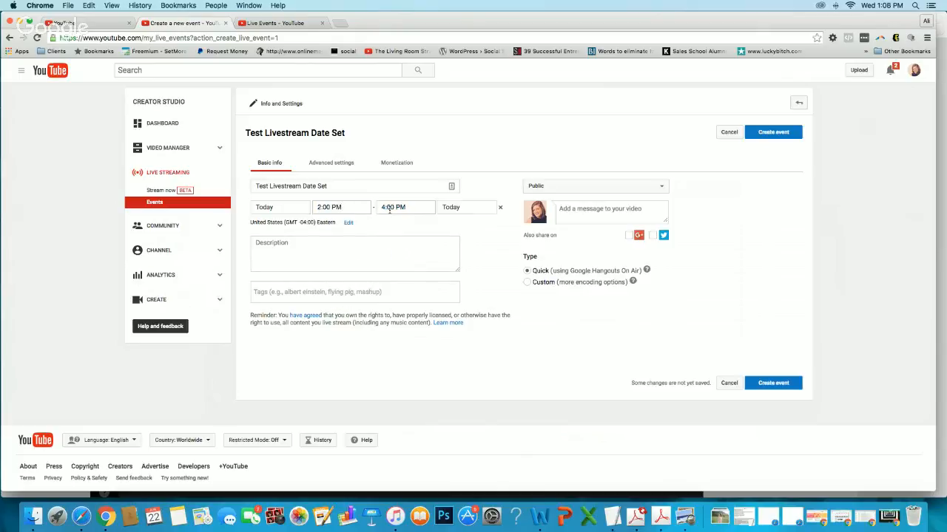
pyautogui.click(408, 207)
pyautogui.scroll(-3, 417, 263)
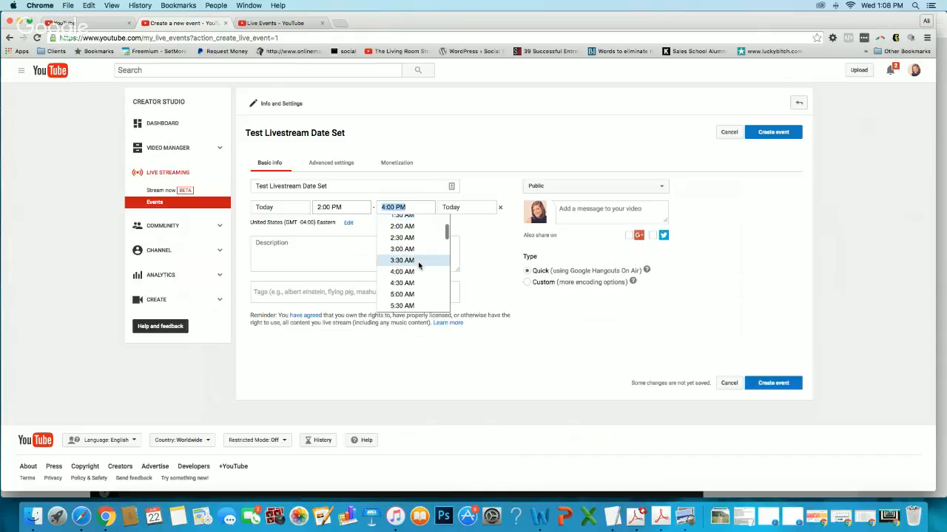
pyautogui.scroll(-10, 416, 260)
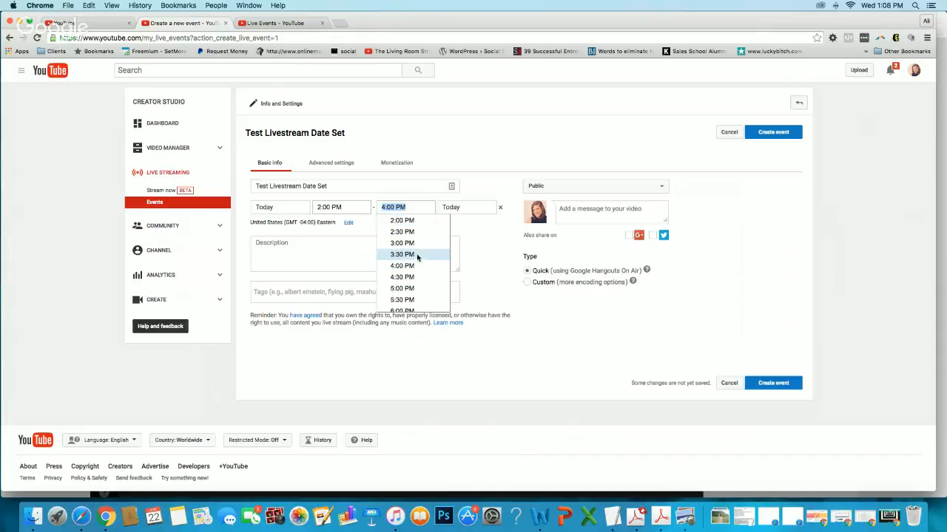
pyautogui.click(414, 233)
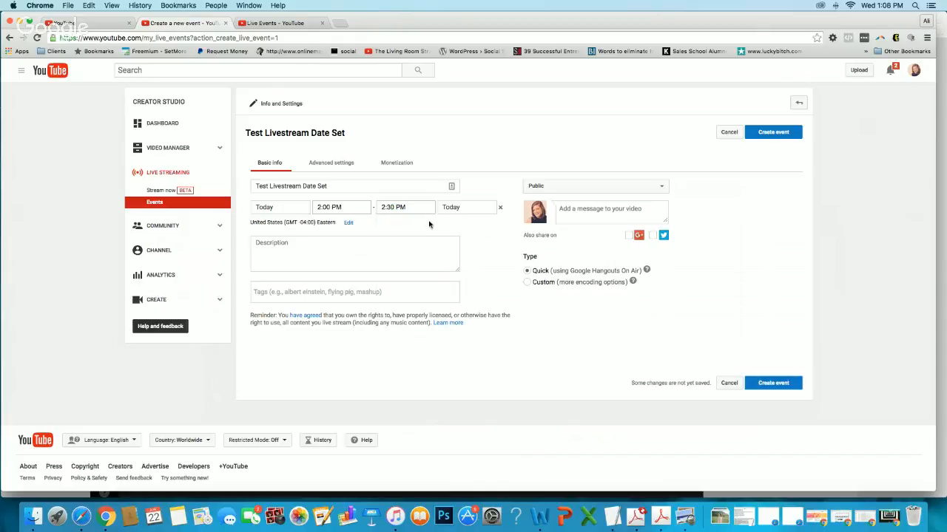
# Enter the event description "This is just a test, only a test. :)".
pyautogui.click(338, 266)
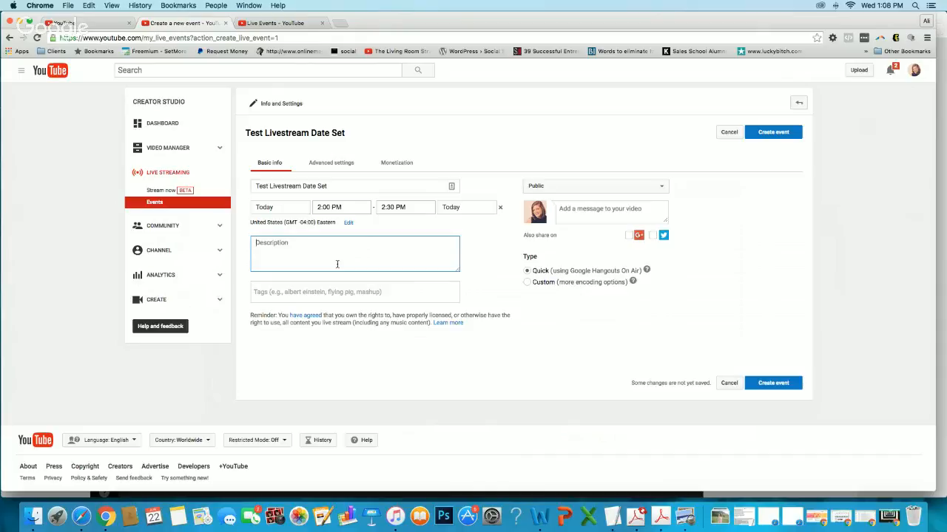
pyautogui.write('This is just a test, only a test. :)')
# Set the event's privacy to Unlisted.
pyautogui.click(547, 189)
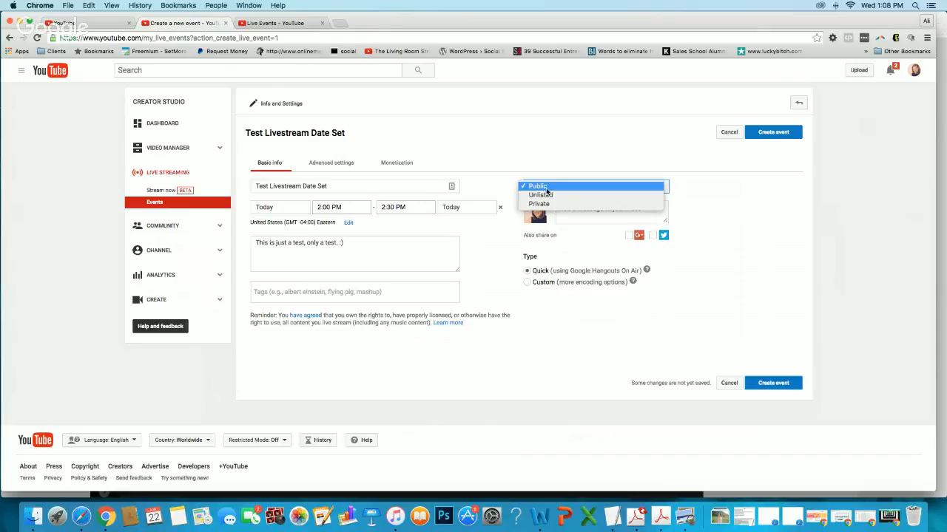
pyautogui.click(546, 196)
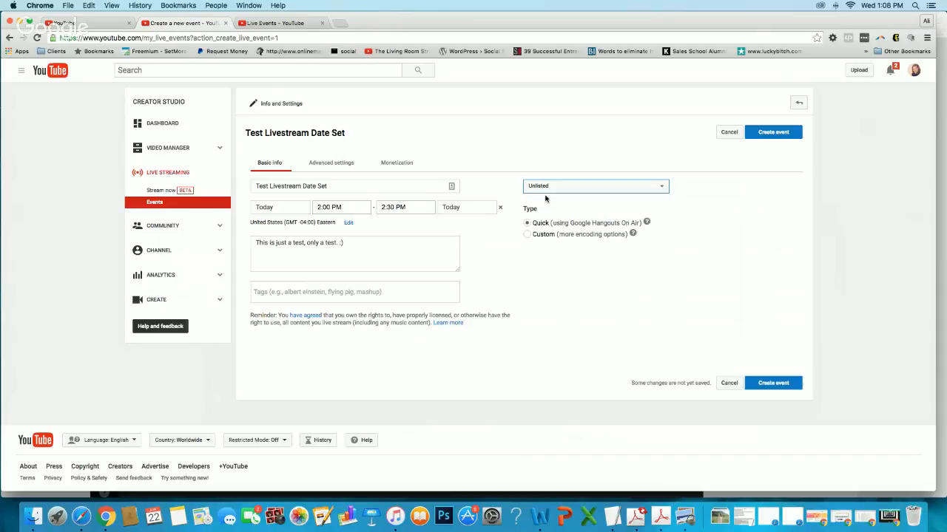
pyautogui.click(541, 187)
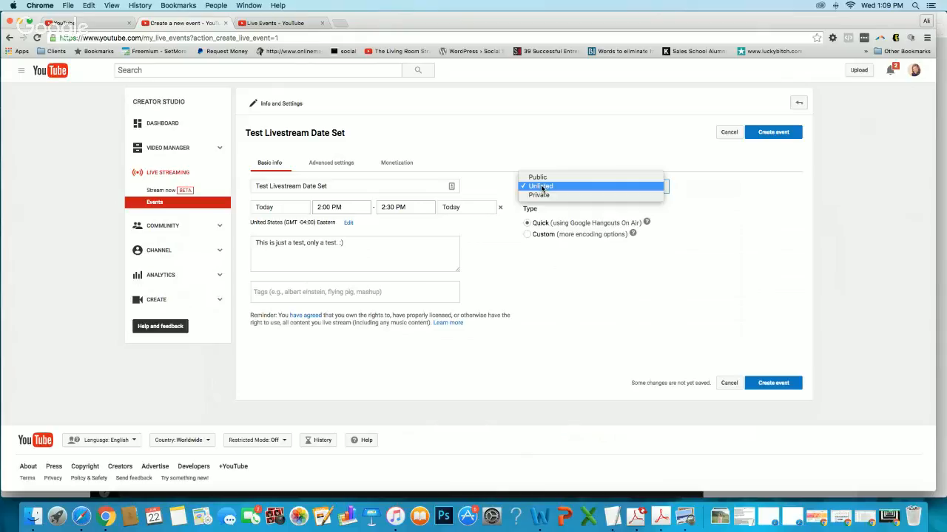
pyautogui.click(541, 186)
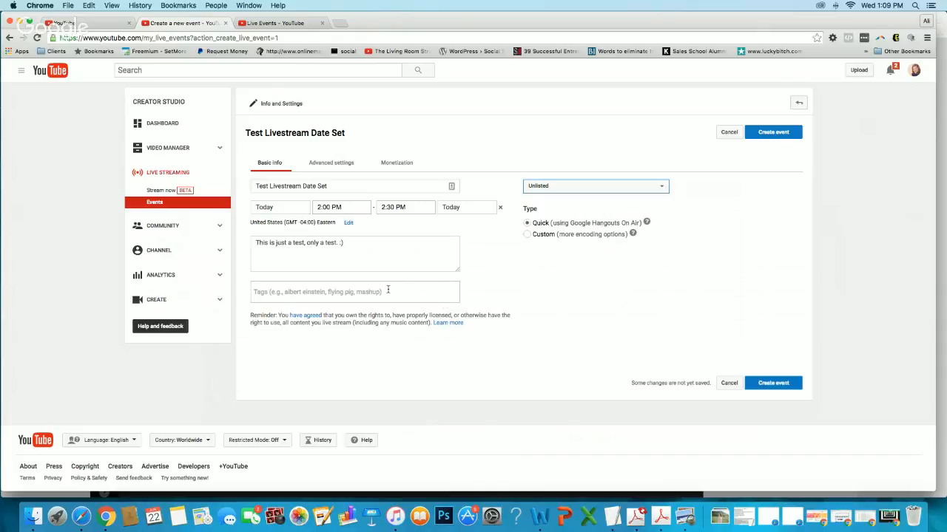
# Tag the event with "business coach", "digital marketing" and "webinars", and create it.
pyautogui.click(301, 294)
pyautogui.write('bu')
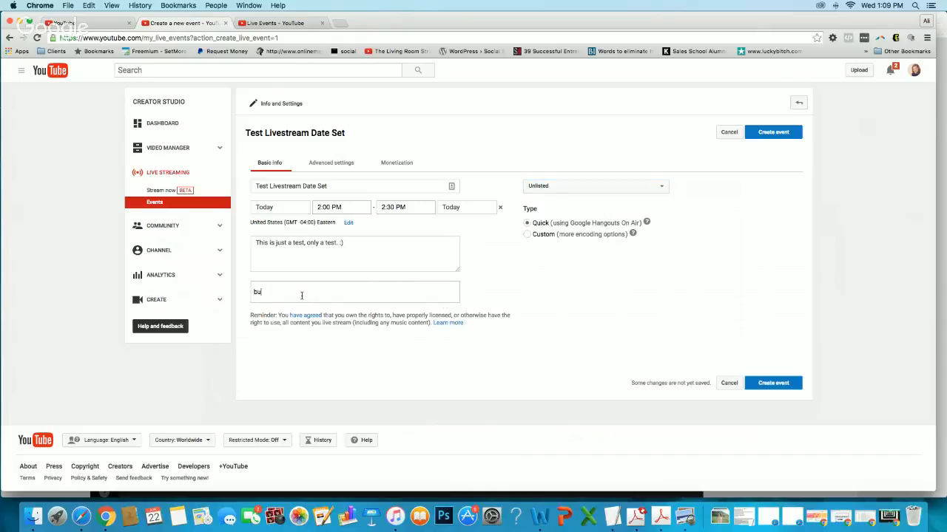
pyautogui.write('siness coach')
pyautogui.press('Return')
pyautogui.write('digital mar')
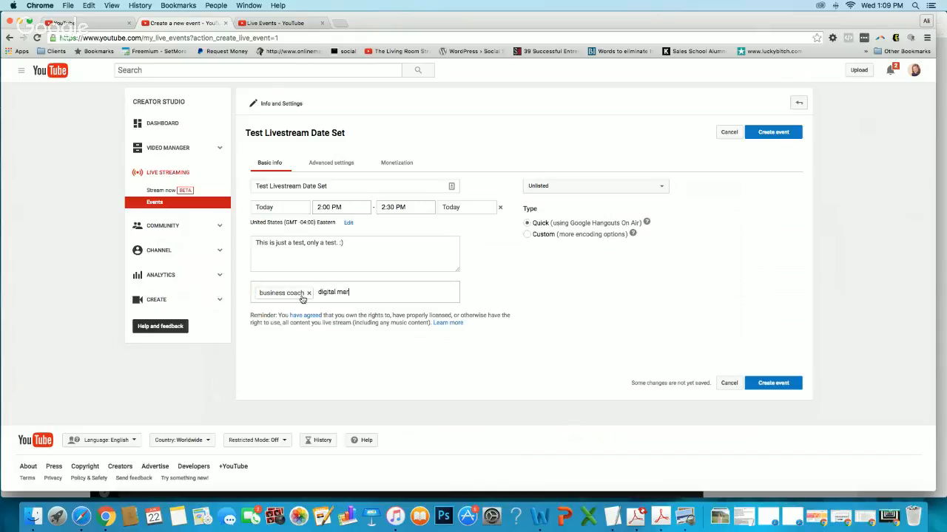
pyautogui.write('keting')
pyautogui.press('Return')
pyautogui.write('webinars')
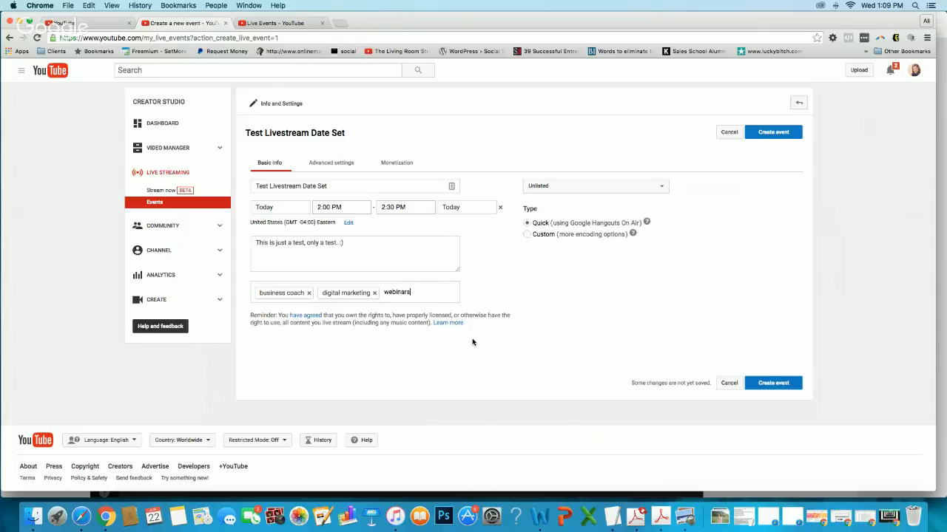
pyautogui.press('Return')
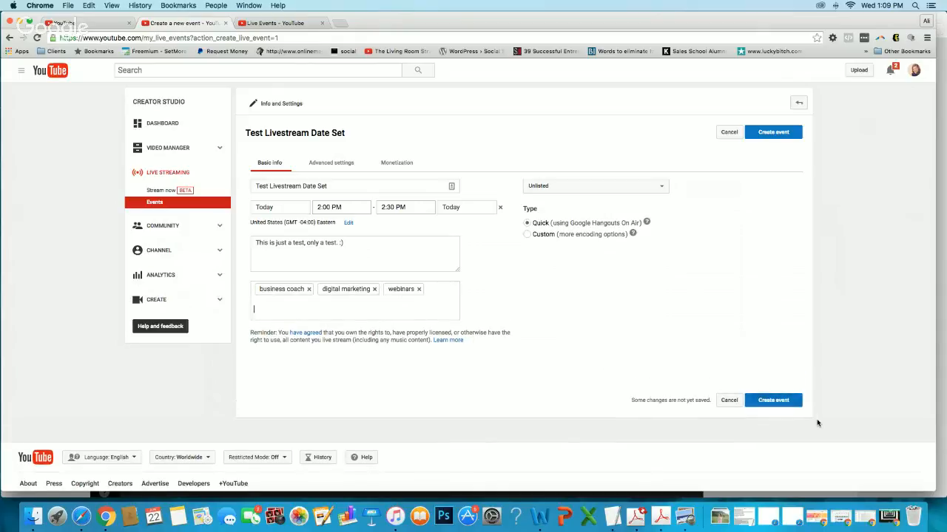
pyautogui.click(770, 401)
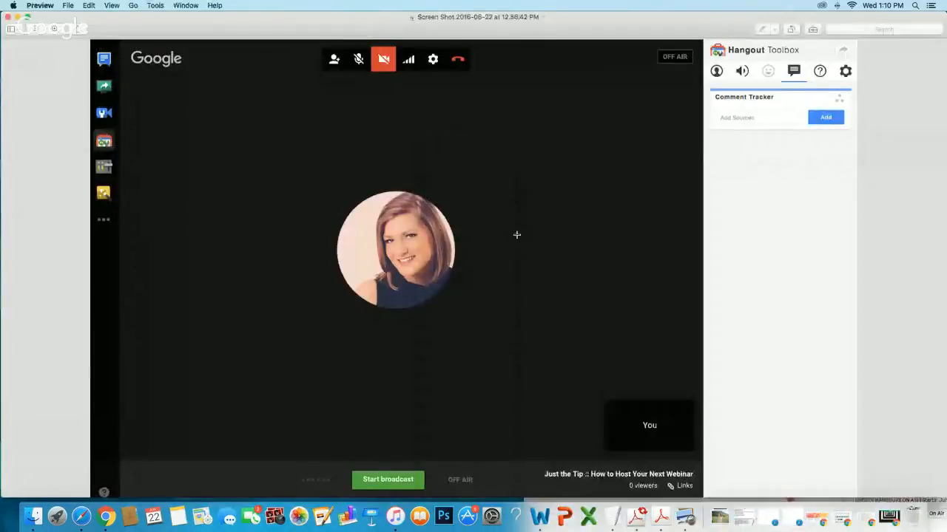
# In Preview, reposition and shrink the 12.56.42 PM Hangout screenshot window to examine the Hangout interface, and minimize it.
pyautogui.moveTo(97, 22); pyautogui.dragTo(89, 221)
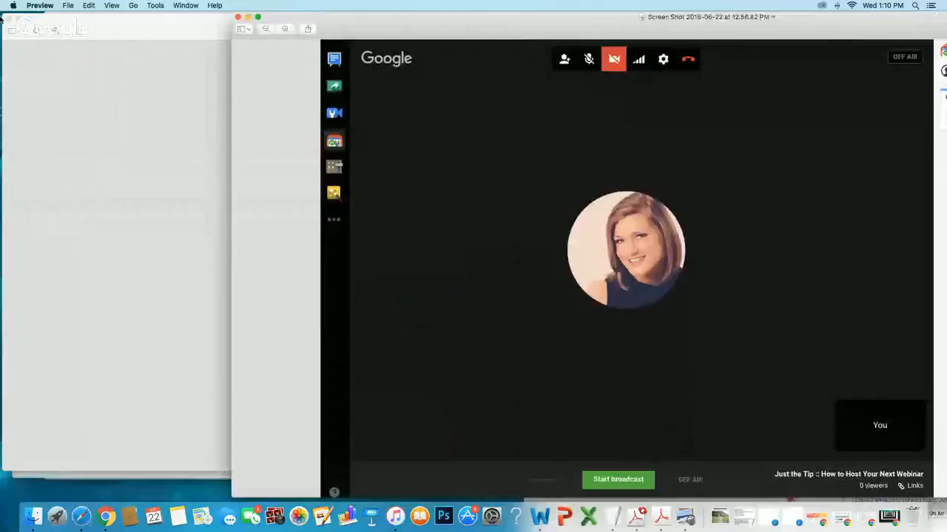
pyautogui.click(84, 84)
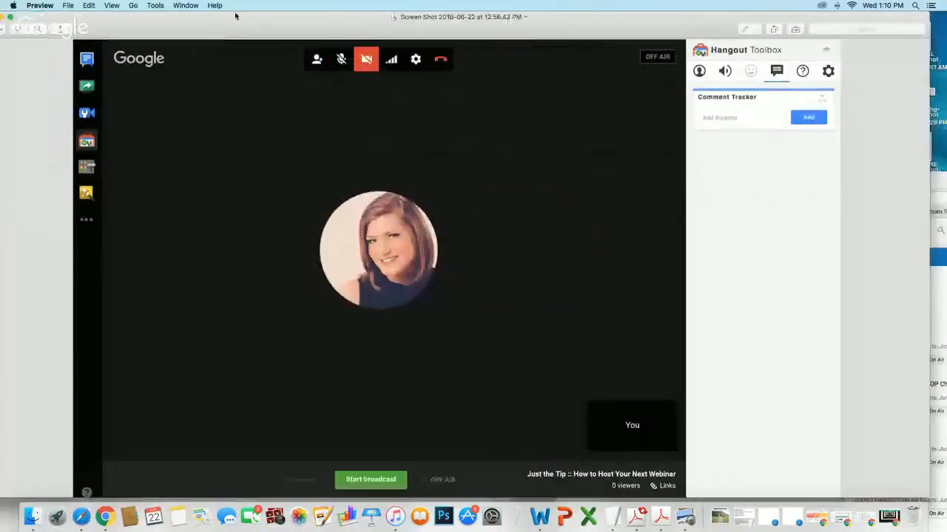
pyautogui.moveTo(236, 14)
pyautogui.mouseDown()
pyautogui.moveTo(259, 12)
pyautogui.moveTo(241, 9)
pyautogui.mouseUp()
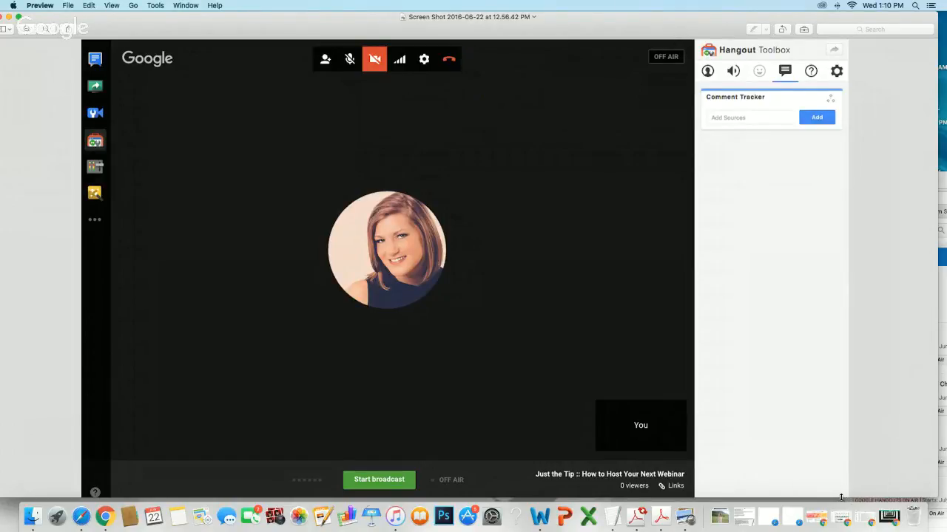
pyautogui.moveTo(841, 497); pyautogui.dragTo(831, 452)
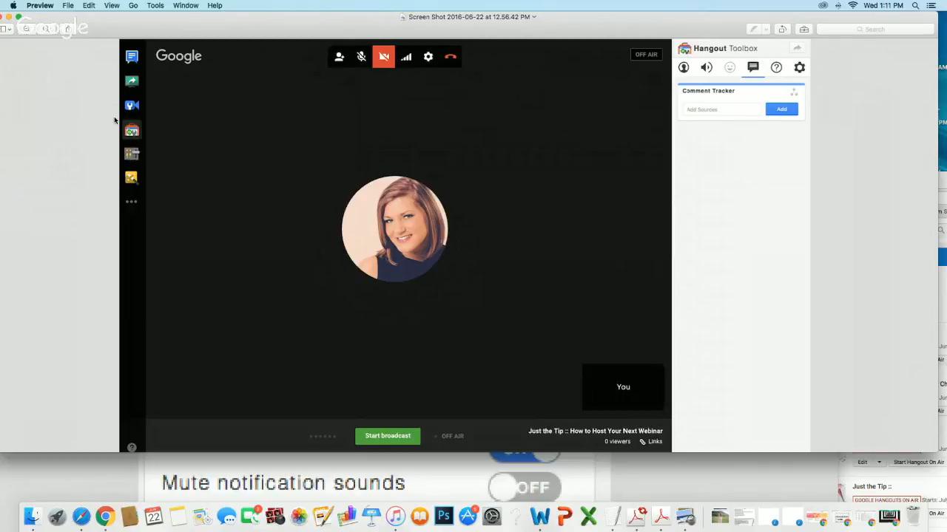
pyautogui.click(18, 17)
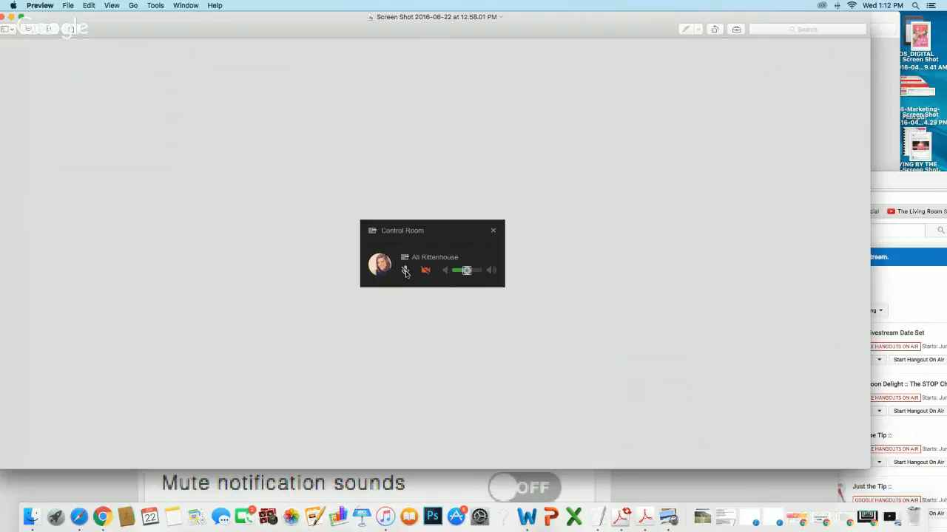
# Close the Control Room screenshot, reposition the 12.57.16 PM screenshot to examine the Hangout Toolbox settings, and close it.
pyautogui.click(4, 17)
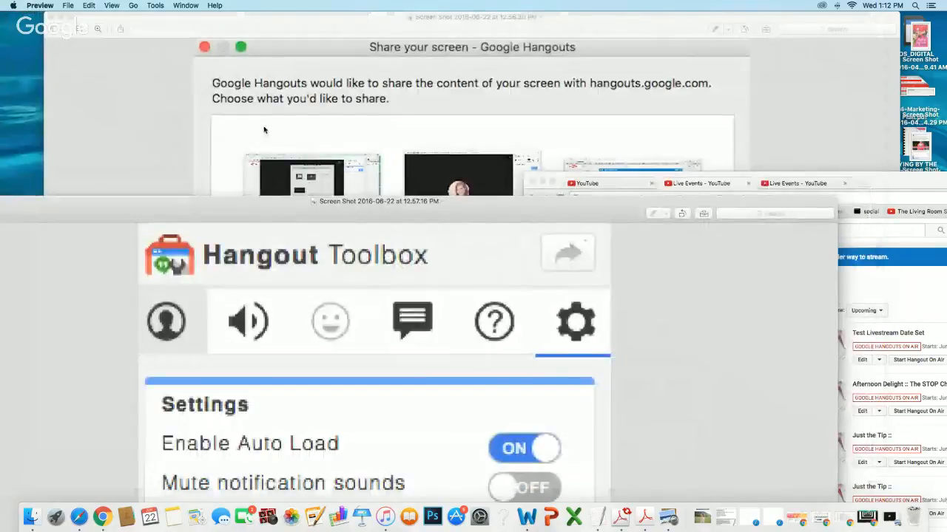
pyautogui.moveTo(235, 213); pyautogui.dragTo(307, 25)
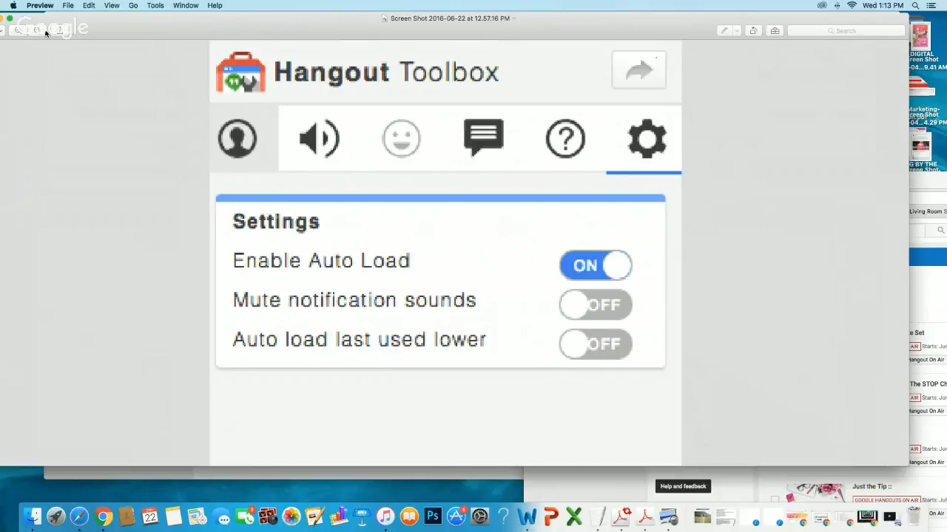
pyautogui.moveTo(48, 20); pyautogui.dragTo(92, 20)
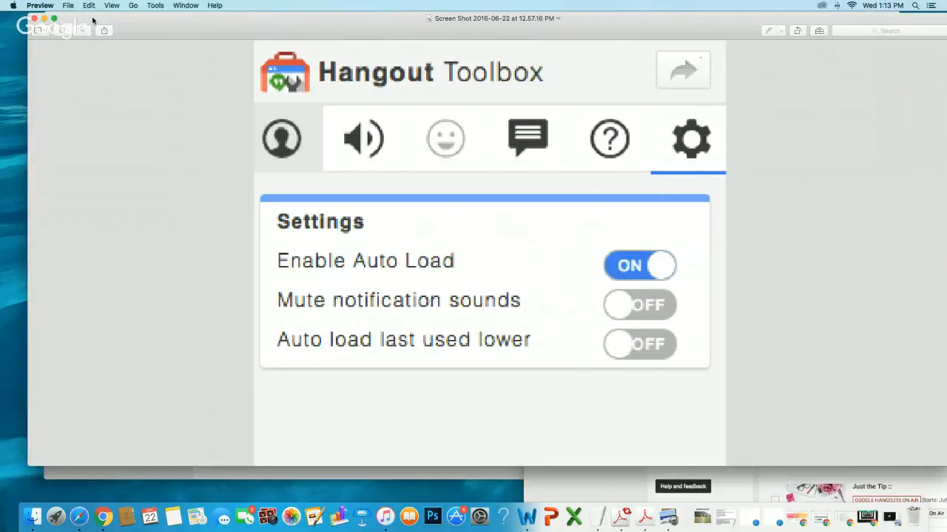
pyautogui.click(33, 18)
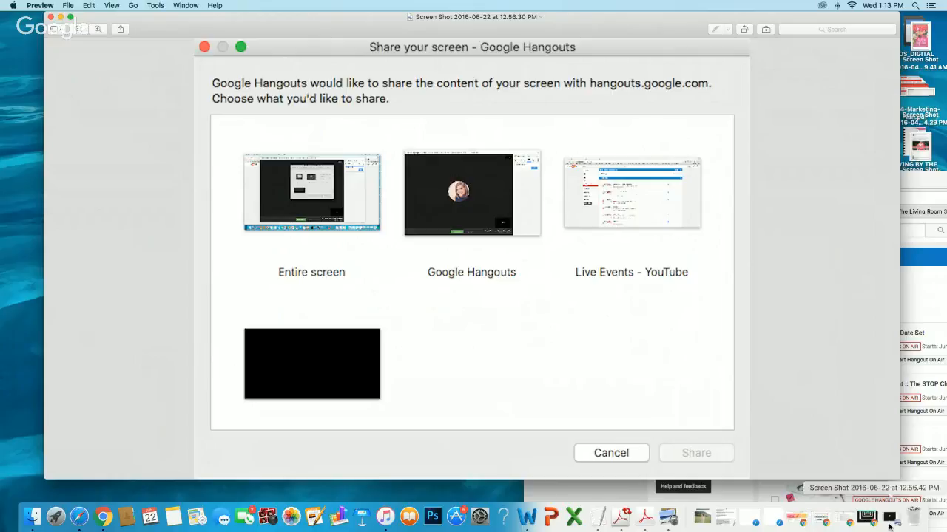
# Restore the minimized Google Hangouts window in Chrome, and bring the YouTube Live Events window to the front with its whole page in view.
pyautogui.click(864, 519)
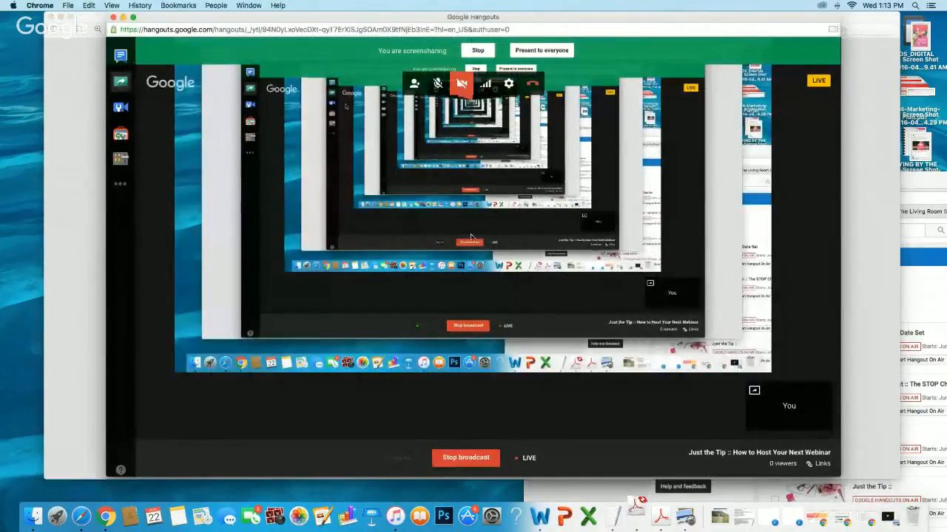
pyautogui.moveTo(592, 19); pyautogui.dragTo(537, 18)
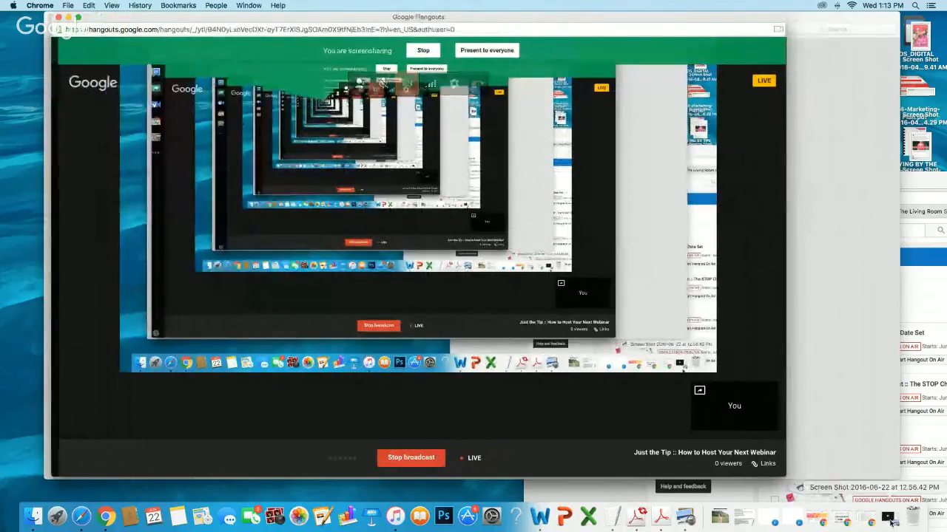
pyautogui.click(249, 5)
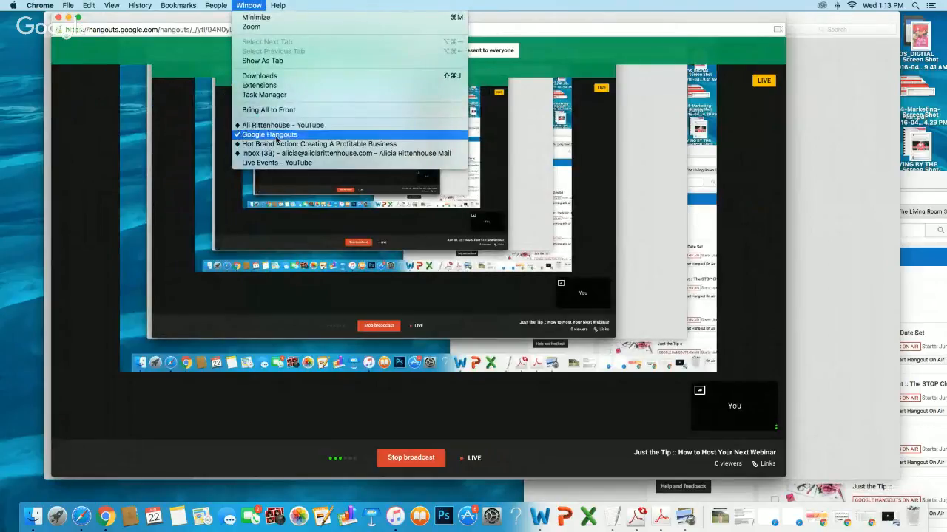
pyautogui.click(279, 164)
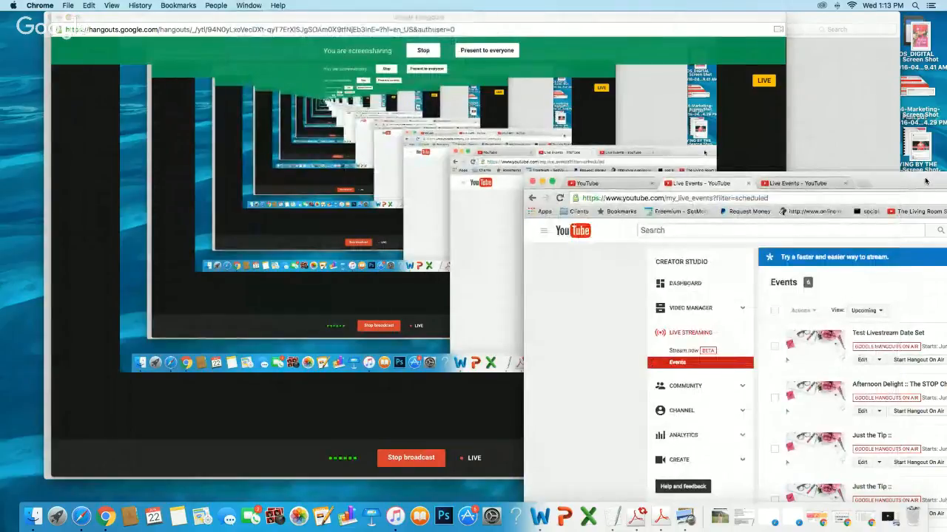
pyautogui.moveTo(926, 182); pyautogui.dragTo(399, 4)
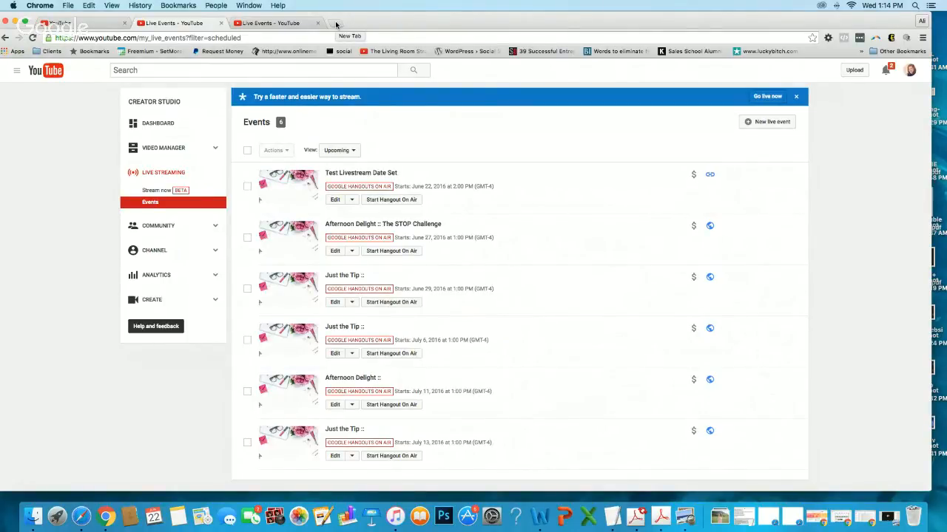
# Open the business website's wp-admin page in a new tab and log in to WordPress with the prefilled credentials.
pyautogui.click(336, 24)
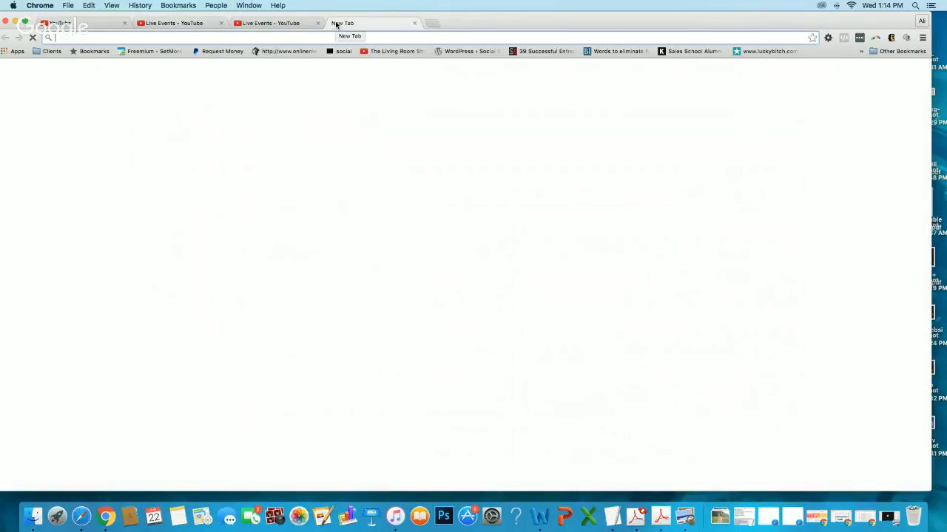
pyautogui.write('alirittenhouse.com/')
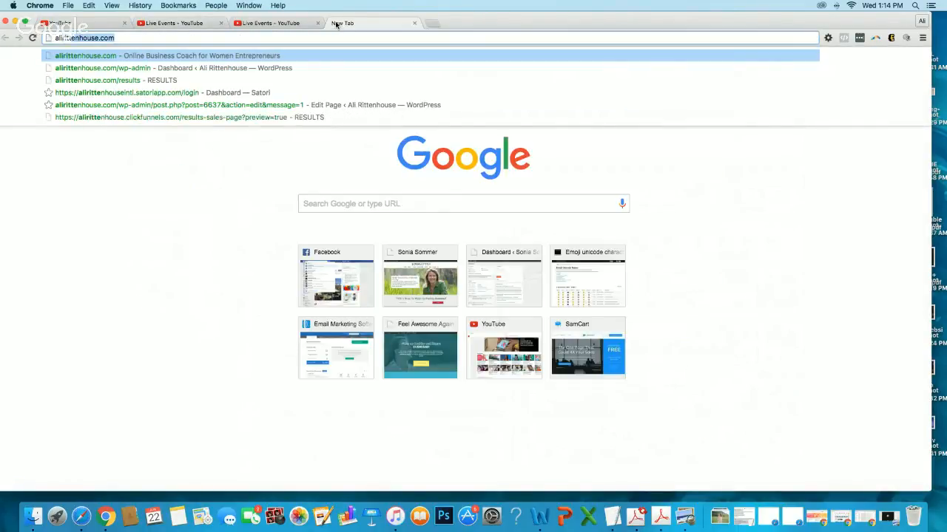
pyautogui.write('live')
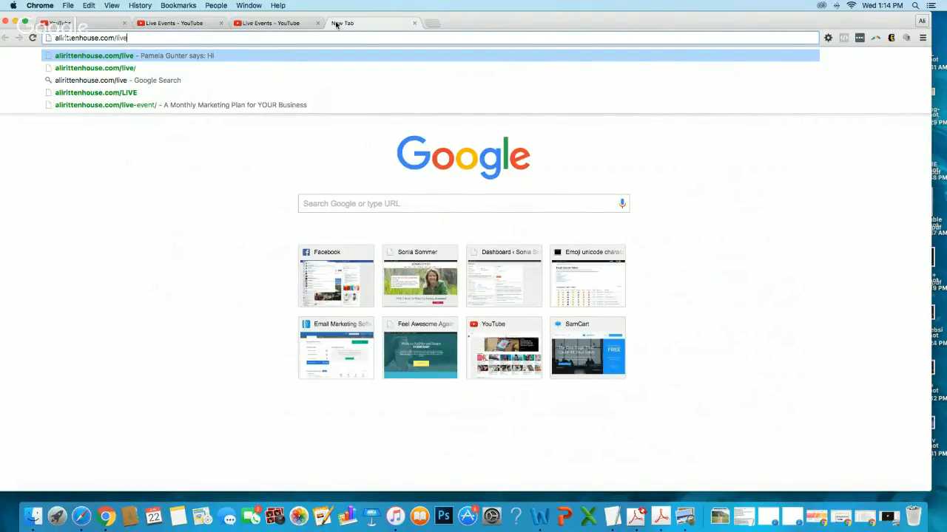
pyautogui.press('BackSpace')
pyautogui.press('BackSpace')
pyautogui.press('BackSpace')
pyautogui.press('BackSpace')
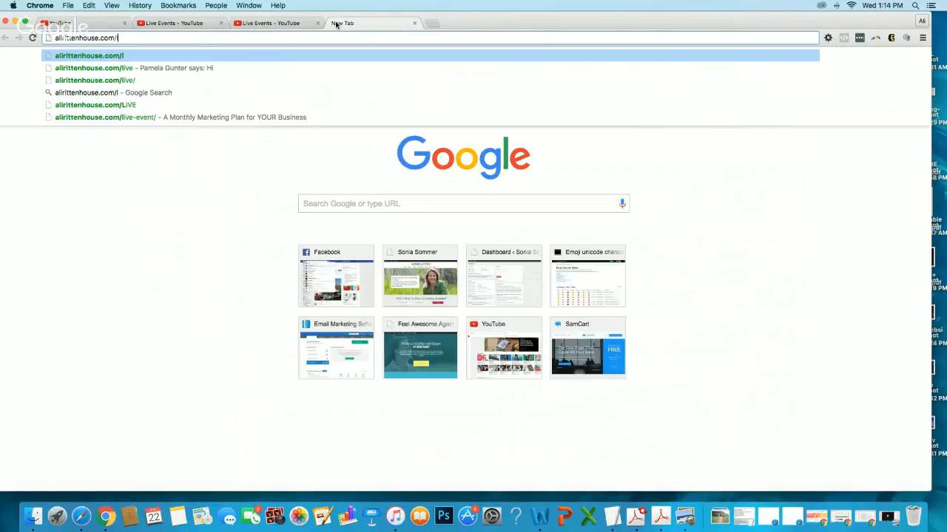
pyautogui.write('wp-admin')
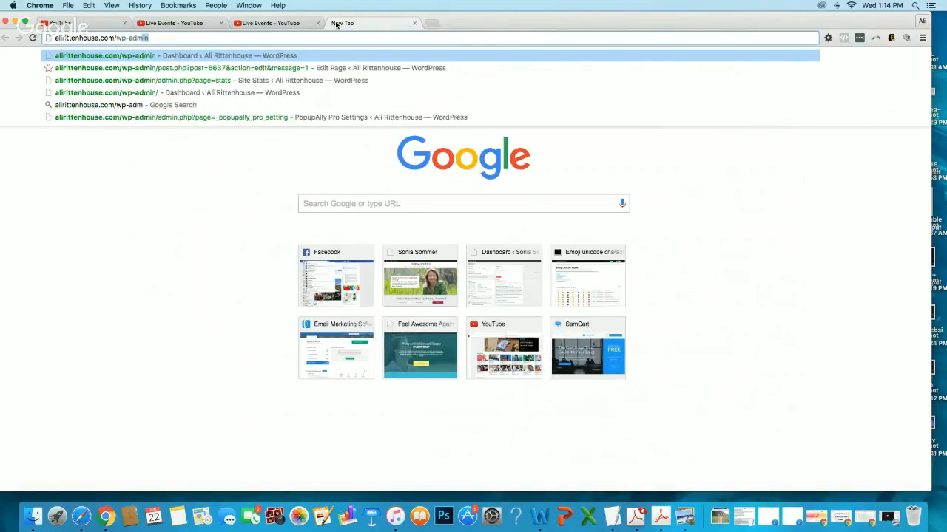
pyautogui.press('Return')
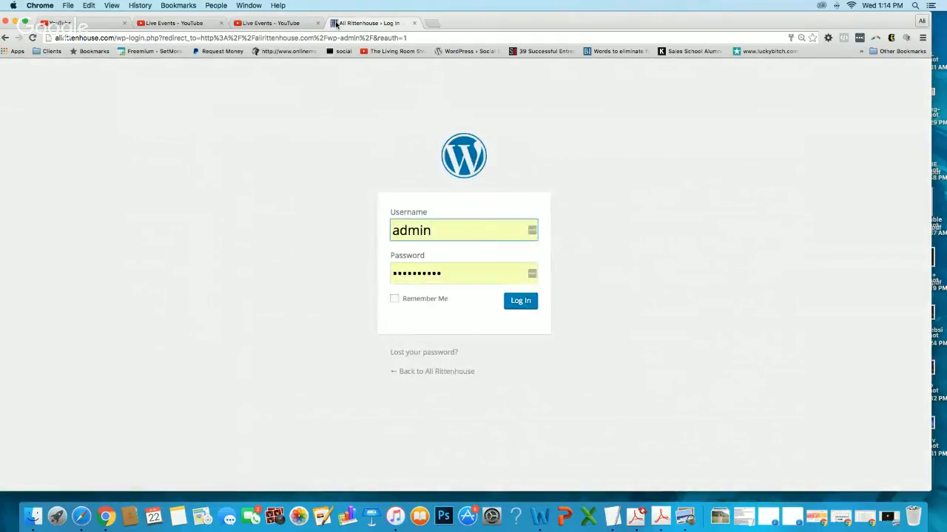
pyautogui.click(522, 305)
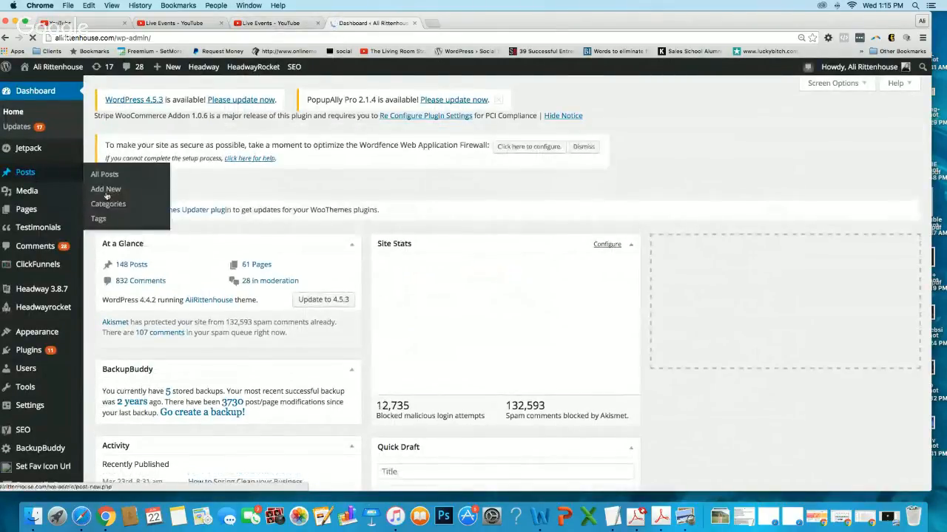
# Add a new WordPress post titled "How to Host Your Next Webinar" and show its body in the visual editor.
pyautogui.click(104, 191)
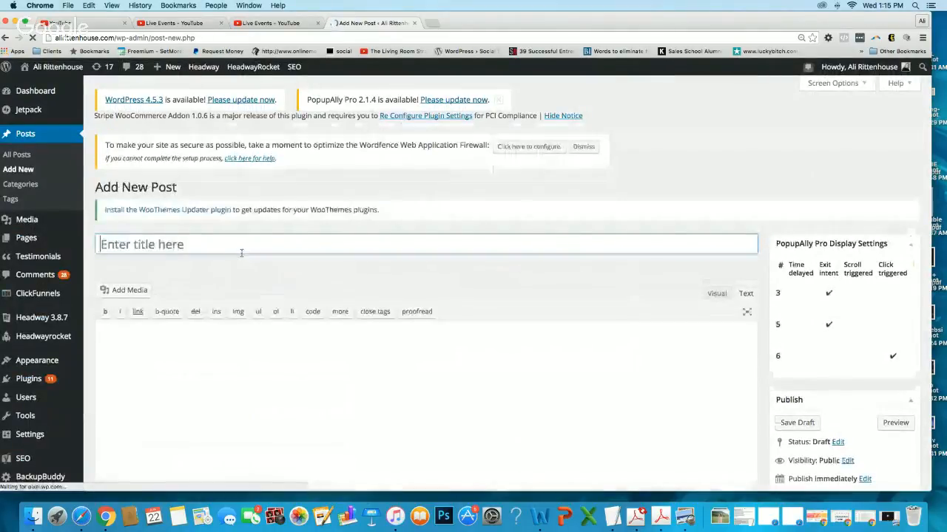
pyautogui.write('How ')
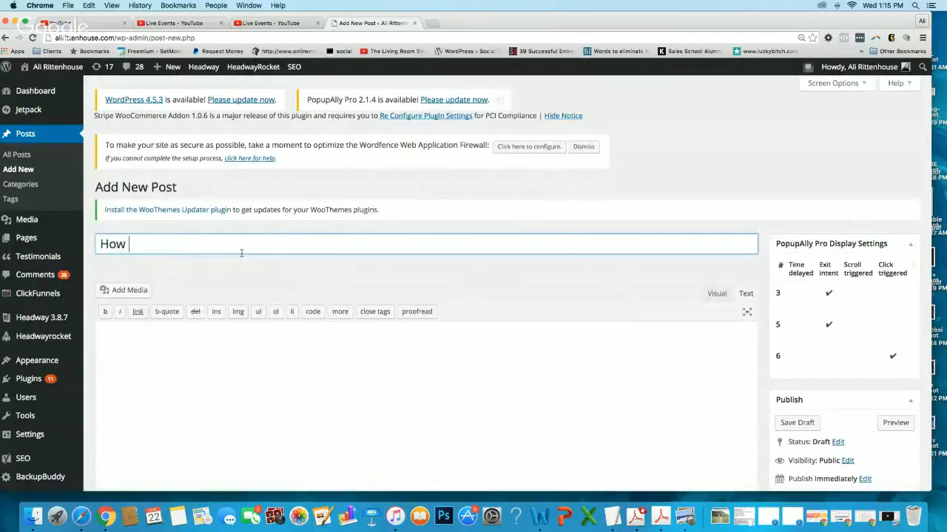
pyautogui.write('to Host Your Next Webinar')
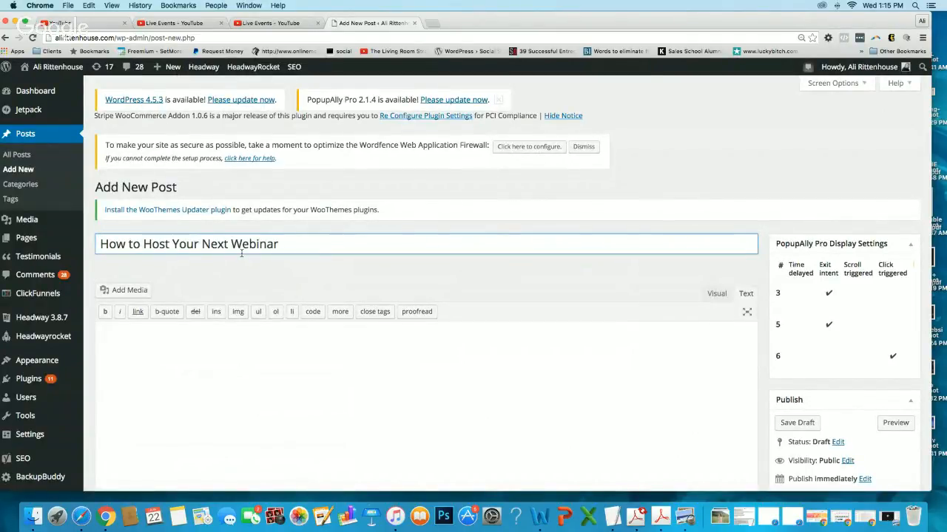
pyautogui.click(719, 294)
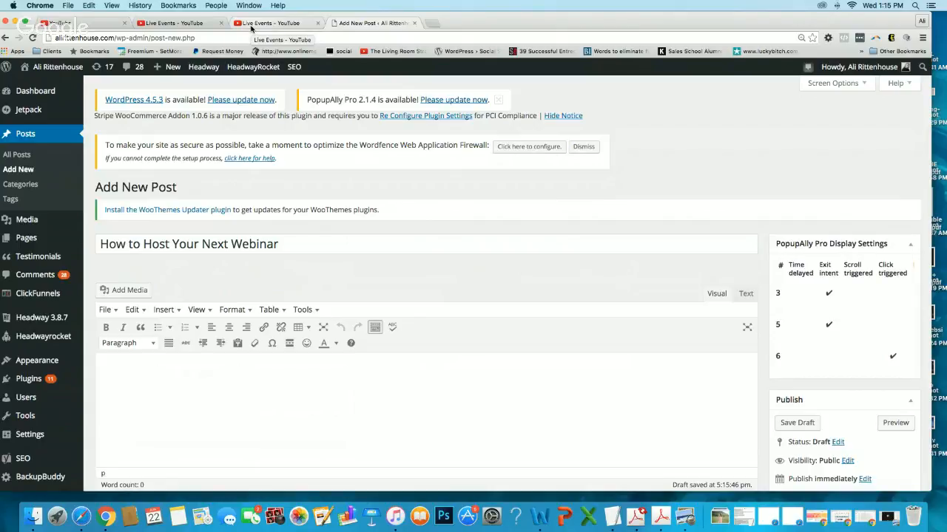
# From the YouTube live events list, open the "Afternoon Delight :: The STOP Challenge" event in a new tab and display its share options.
pyautogui.click(251, 28)
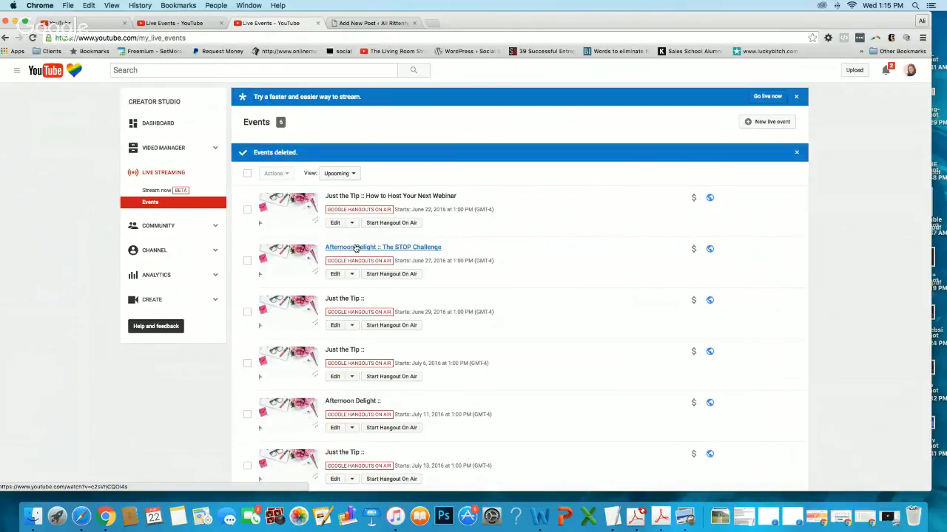
pyautogui.click(356, 249)
pyautogui.click(342, 25)
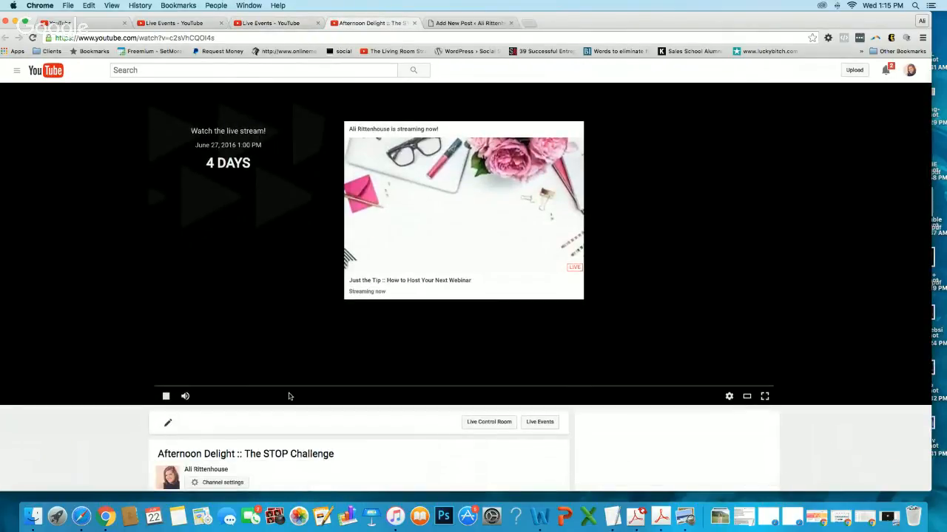
pyautogui.scroll(-5, 289, 396)
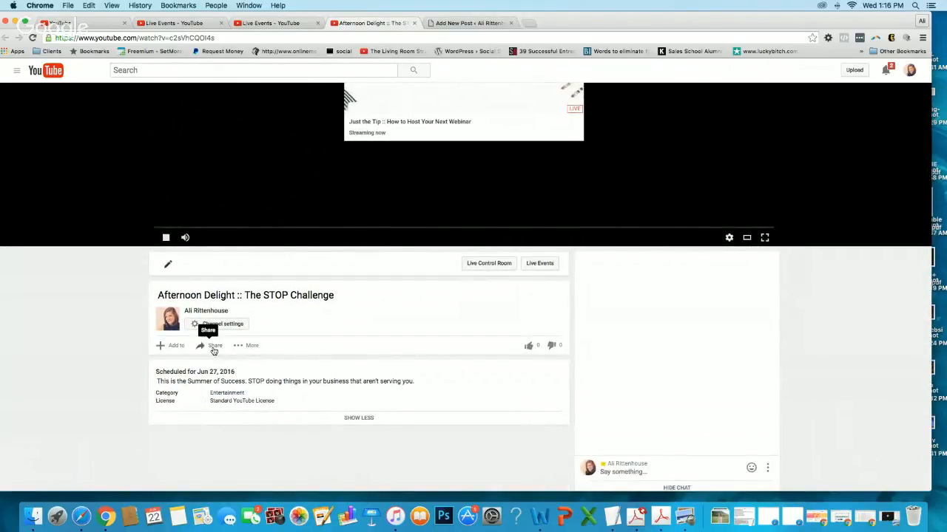
pyautogui.click(213, 346)
pyautogui.scroll(-3, 216, 346)
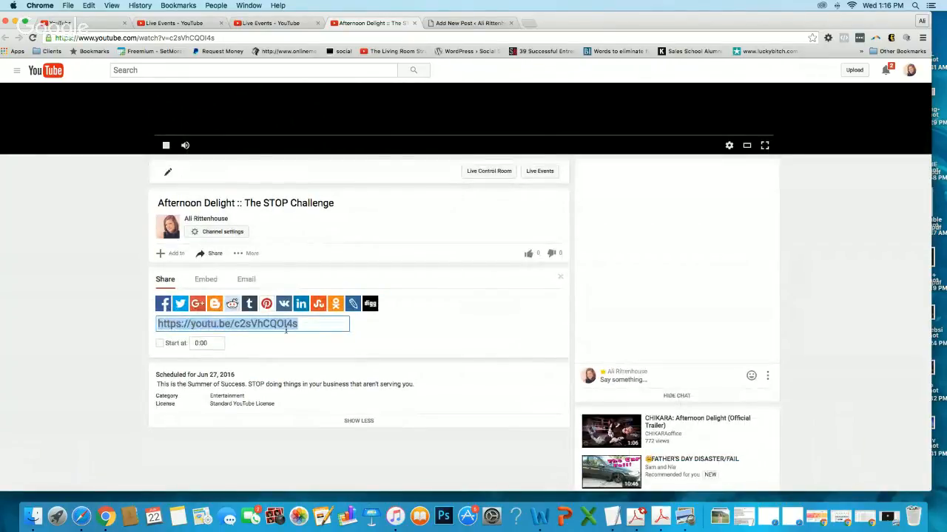
# Configure the event's embed code to hide suggested videos when the video finishes and use a 640 × 360 video size.
pyautogui.click(207, 281)
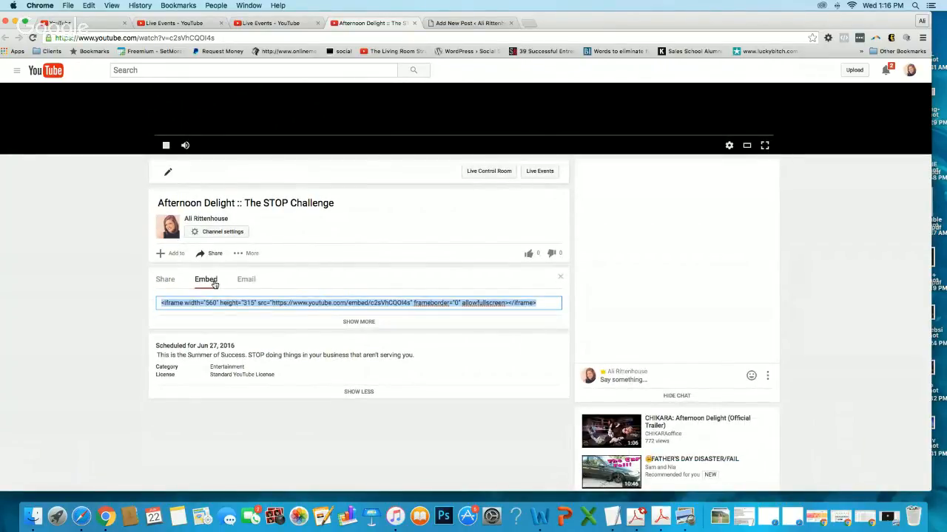
pyautogui.click(359, 322)
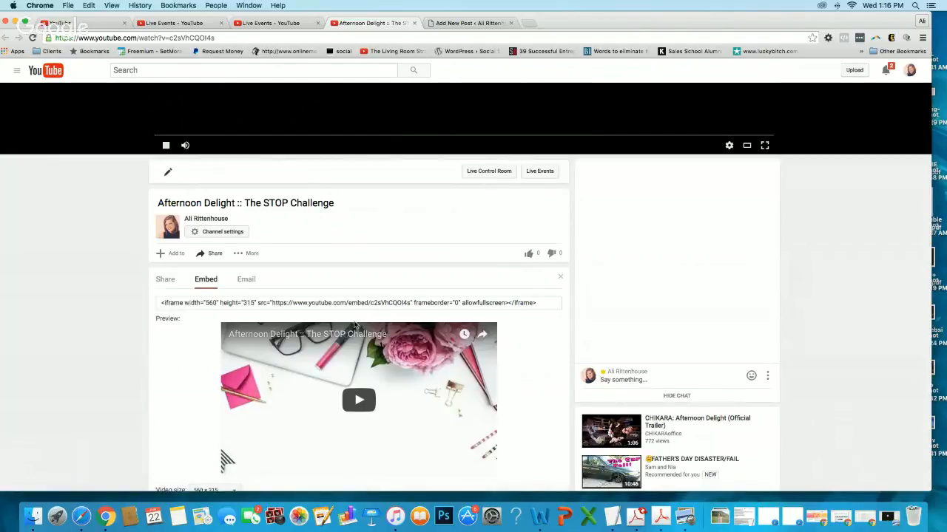
pyautogui.scroll(-5, 355, 326)
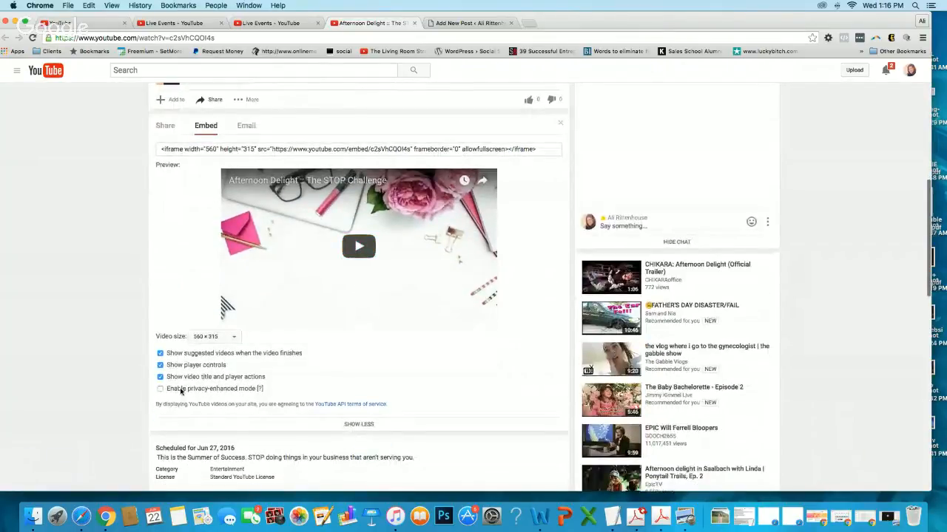
pyautogui.click(160, 354)
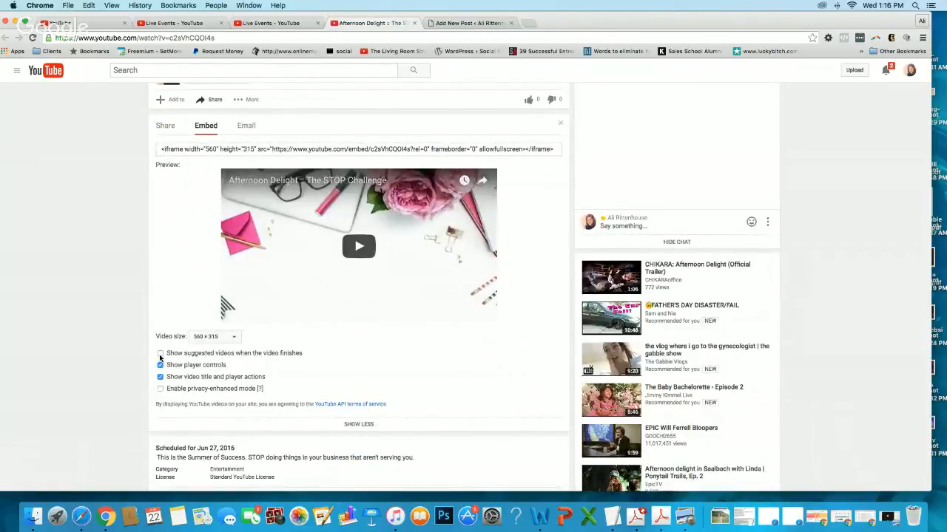
pyautogui.click(217, 338)
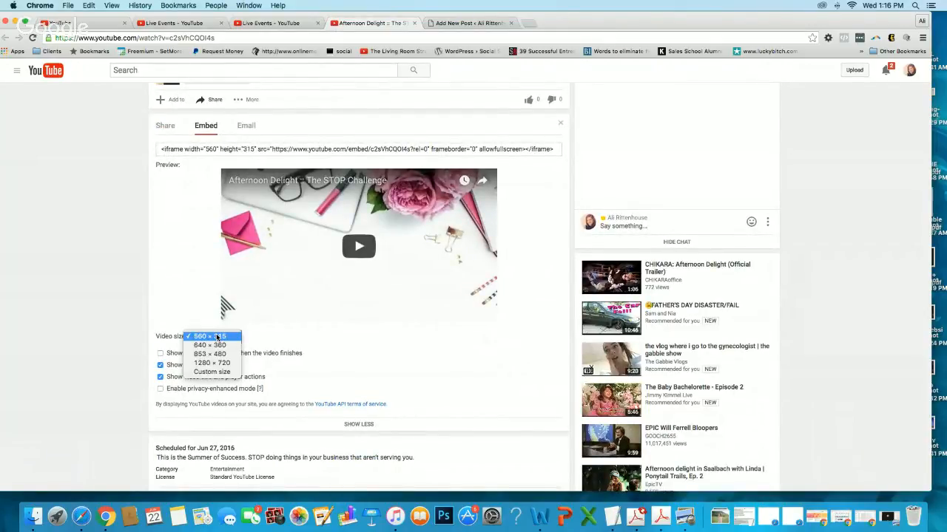
pyautogui.click(211, 345)
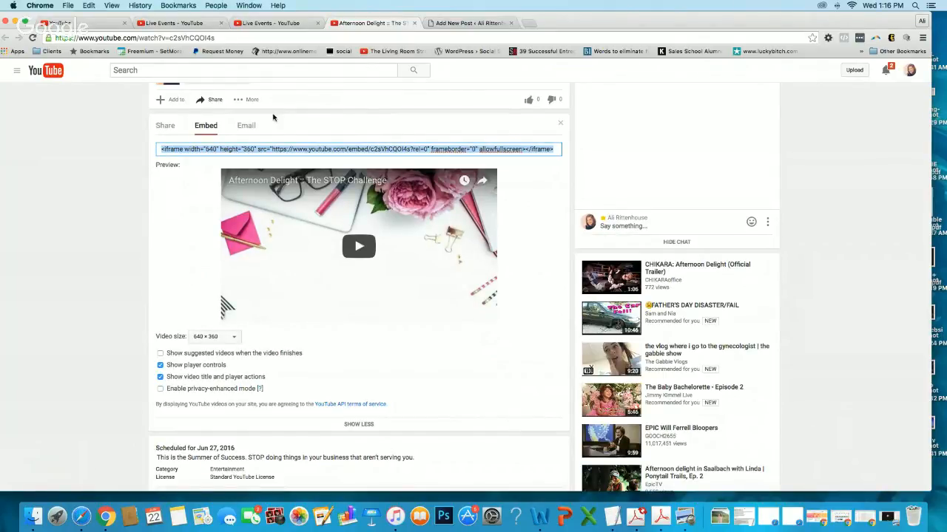
# Copy the event's embed code and paste it into the WordPress post's body in the text editor.
pyautogui.click(265, 148)
pyautogui.rightClick(264, 148)
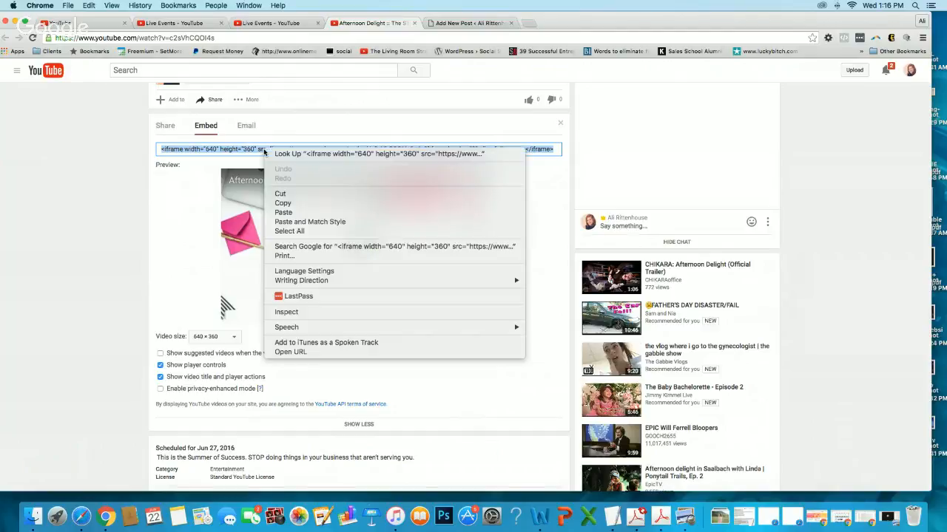
pyautogui.click(283, 203)
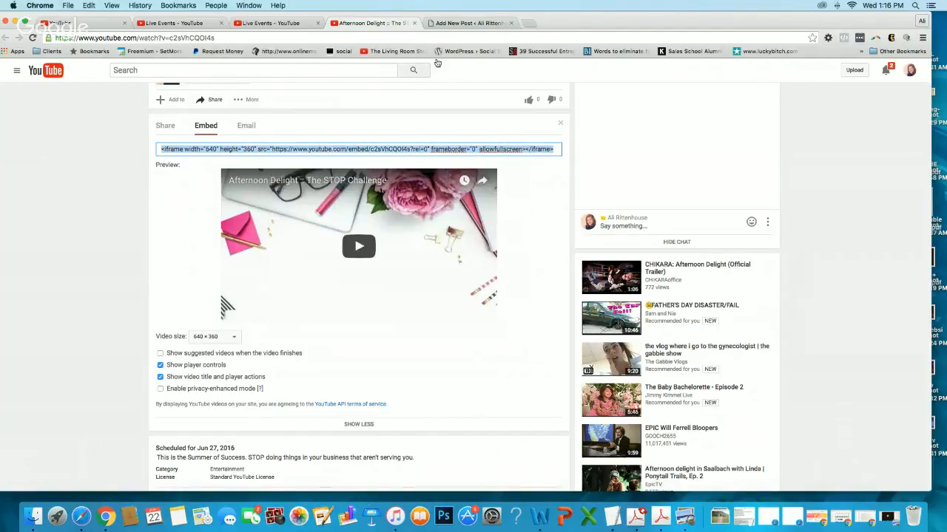
pyautogui.click(458, 25)
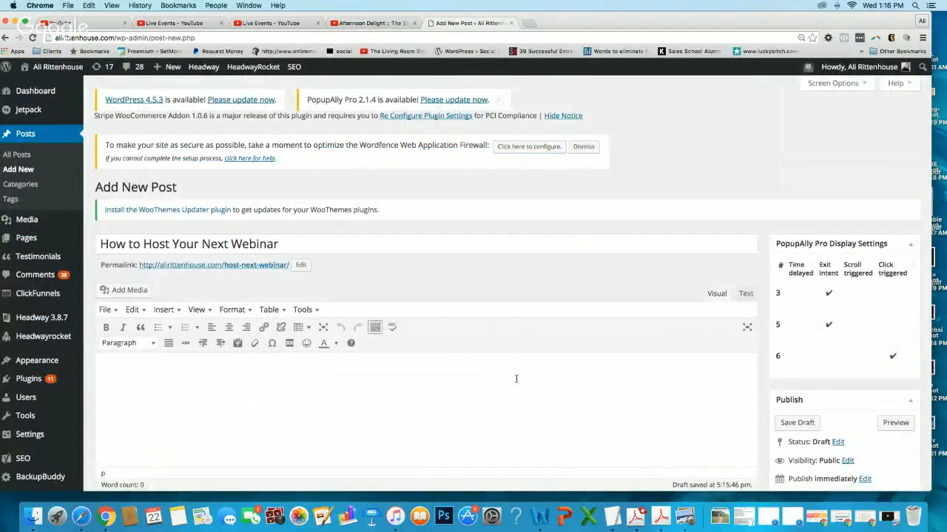
pyautogui.click(744, 294)
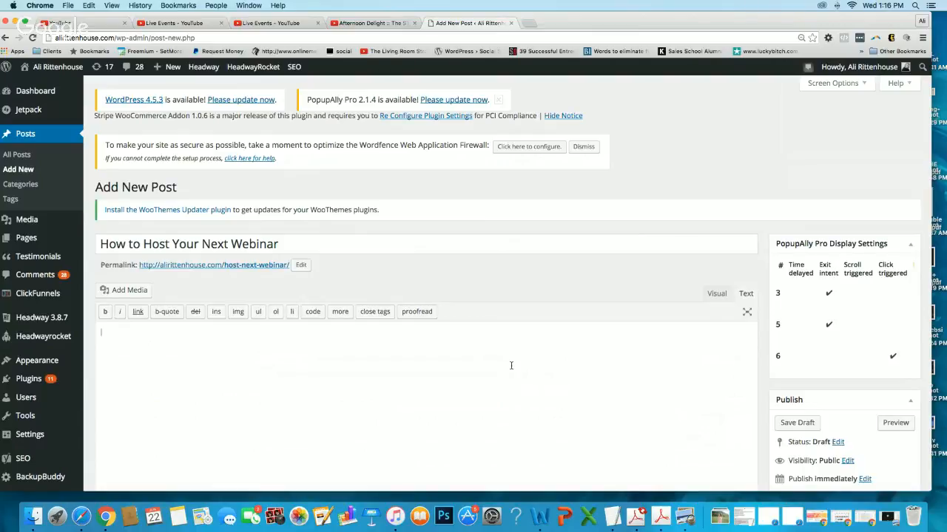
pyautogui.press('super+v')
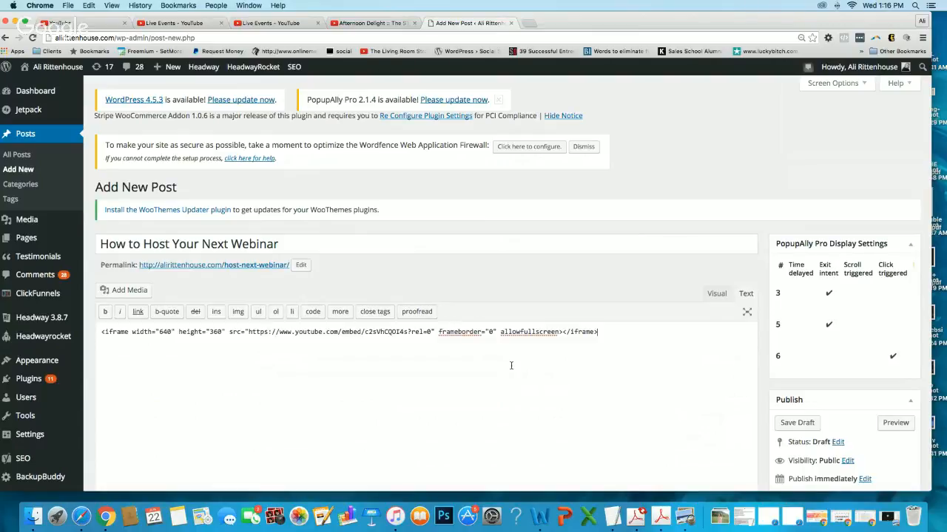
# Show the post's body in the visual editor, resize the embedded video frame slightly narrower, and save the draft.
pyautogui.click(716, 294)
pyautogui.scroll(-3, 383, 301)
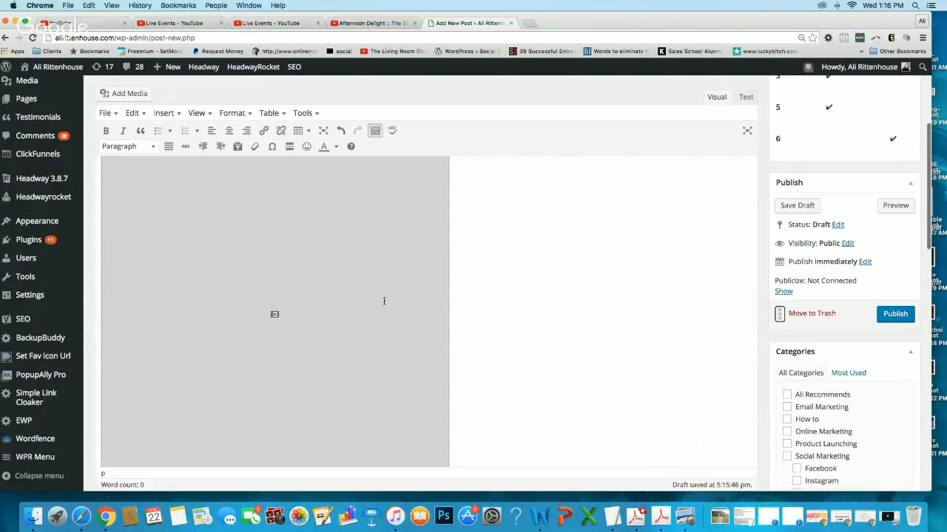
pyautogui.click(333, 305)
pyautogui.scroll(-2, 333, 305)
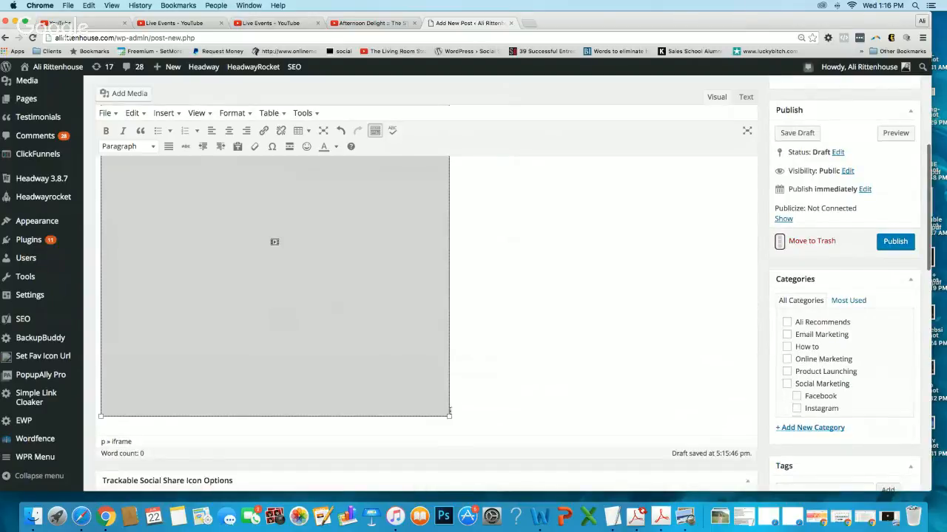
pyautogui.moveTo(449, 411); pyautogui.dragTo(441, 278)
pyautogui.scroll(2, 894, 274)
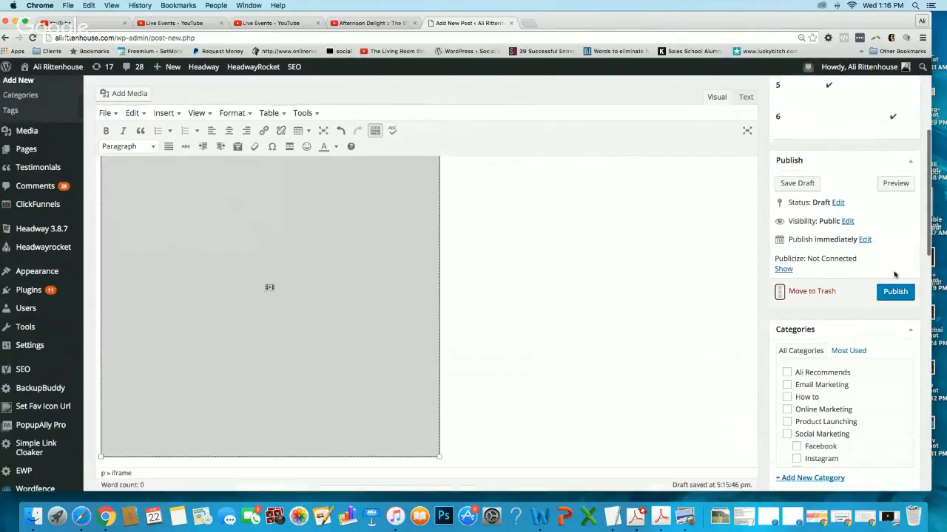
pyautogui.click(802, 184)
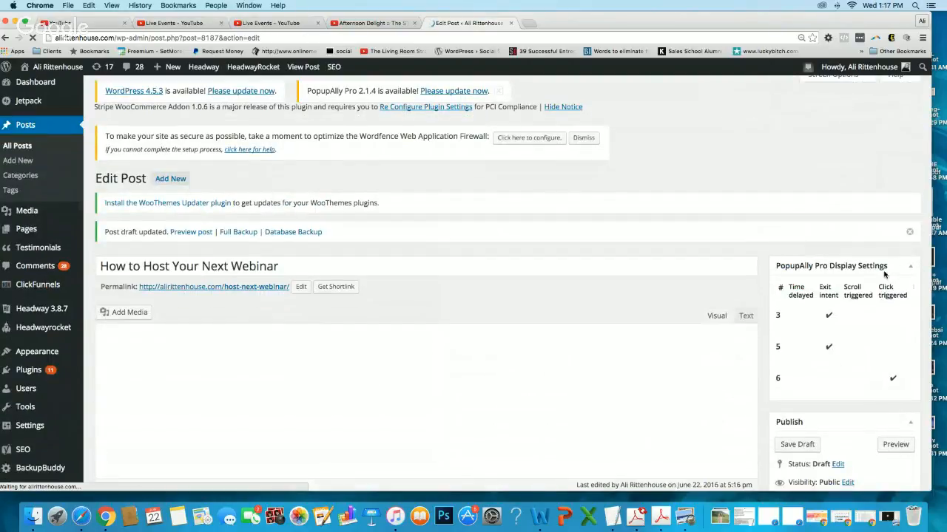
# Preview the draft post and play the embedded "Afternoon Delight :: The STOP Challenge" event to check how it displays.
pyautogui.click(895, 444)
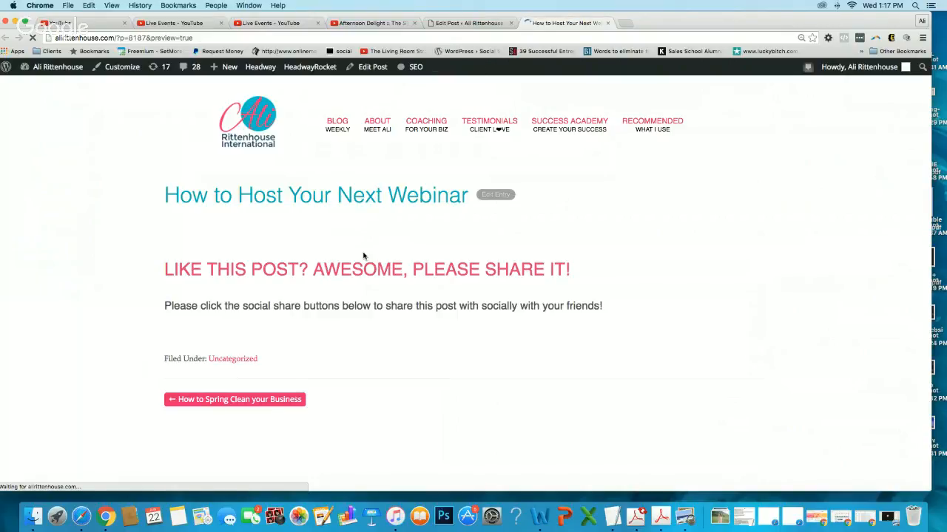
pyautogui.scroll(-1, 363, 256)
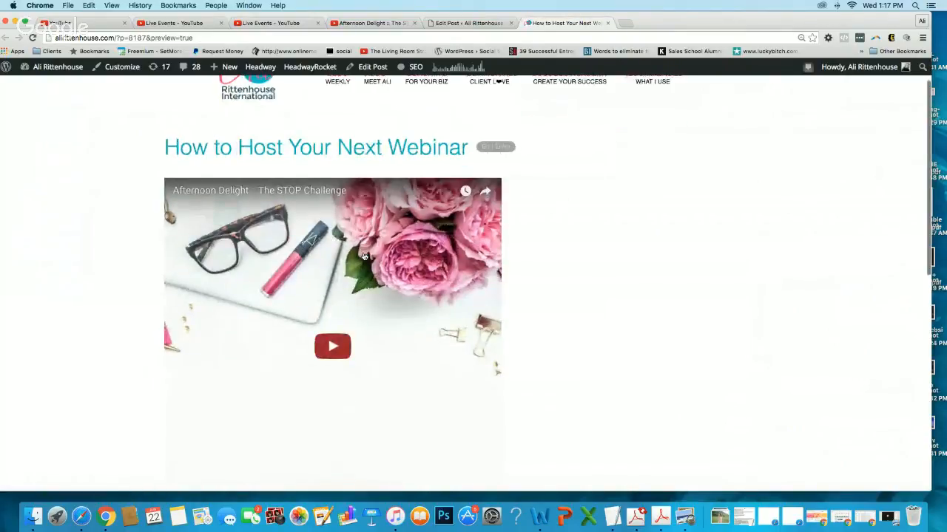
pyautogui.scroll(-1, 364, 256)
pyautogui.scroll(-1, 363, 256)
pyautogui.scroll(1, 364, 257)
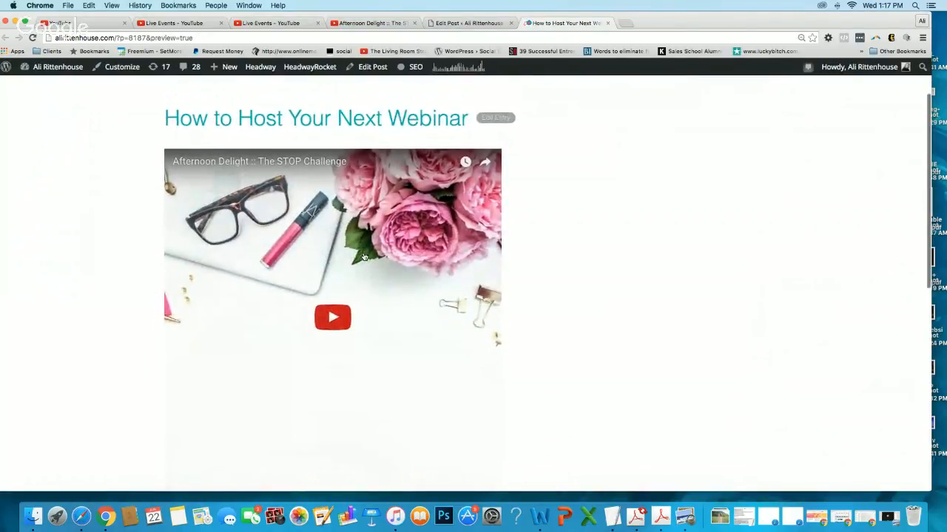
pyautogui.scroll(-2, 363, 256)
pyautogui.scroll(2, 364, 256)
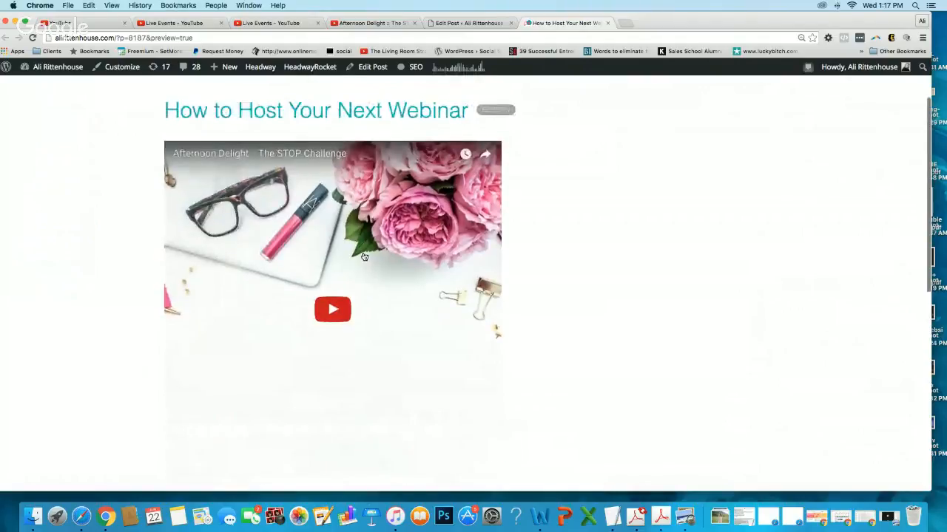
pyautogui.scroll(-2, 364, 256)
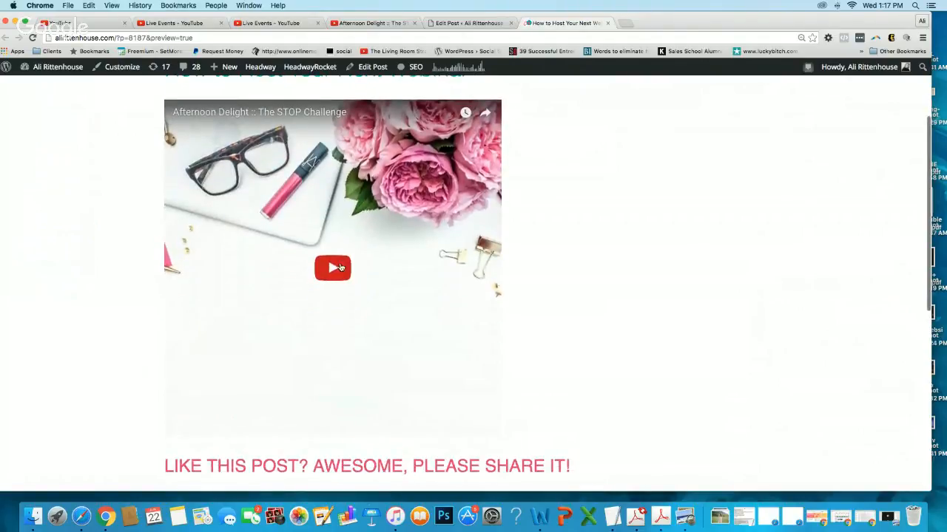
pyautogui.click(340, 267)
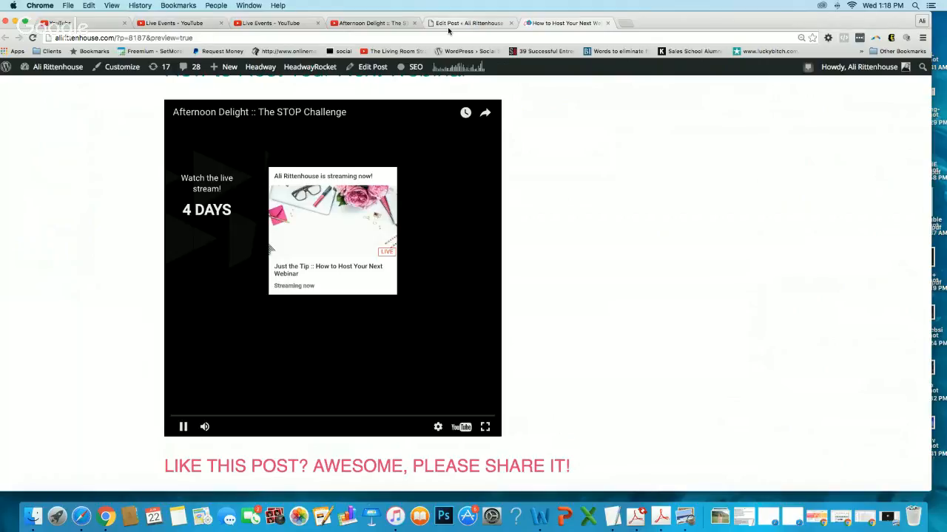
# Return to editing the post and remove the embedded video frame from its body.
pyautogui.click(451, 23)
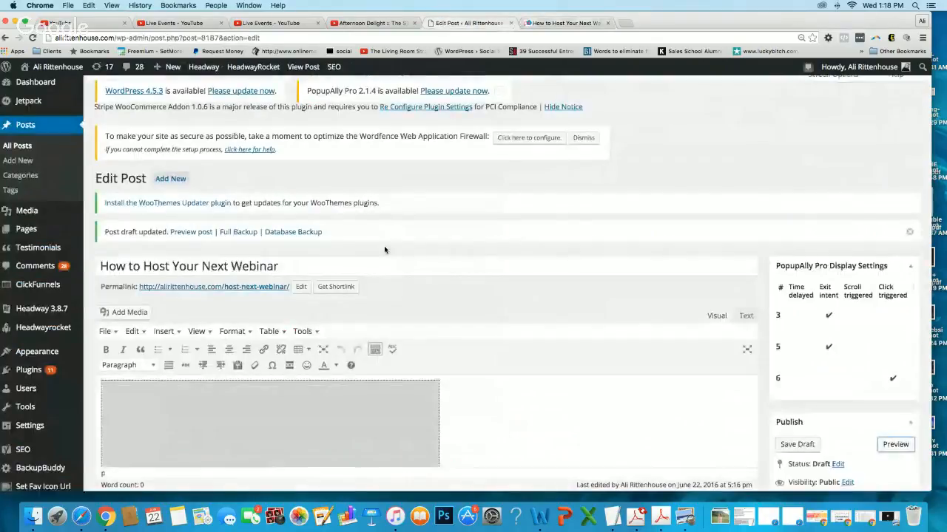
pyautogui.scroll(-4, 355, 313)
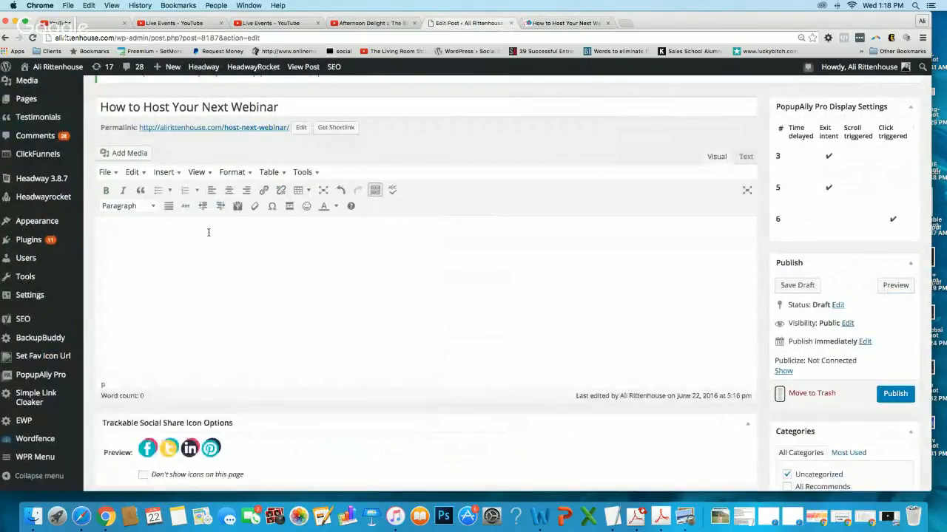
pyautogui.click(208, 233)
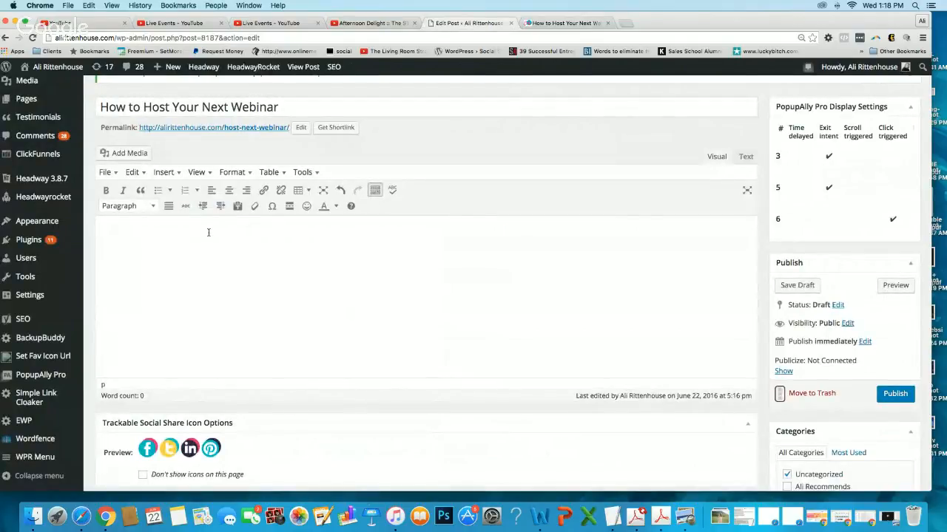
# Begin inserting media from a URL into the post and copy the event's YouTube watch page address.
pyautogui.click(119, 153)
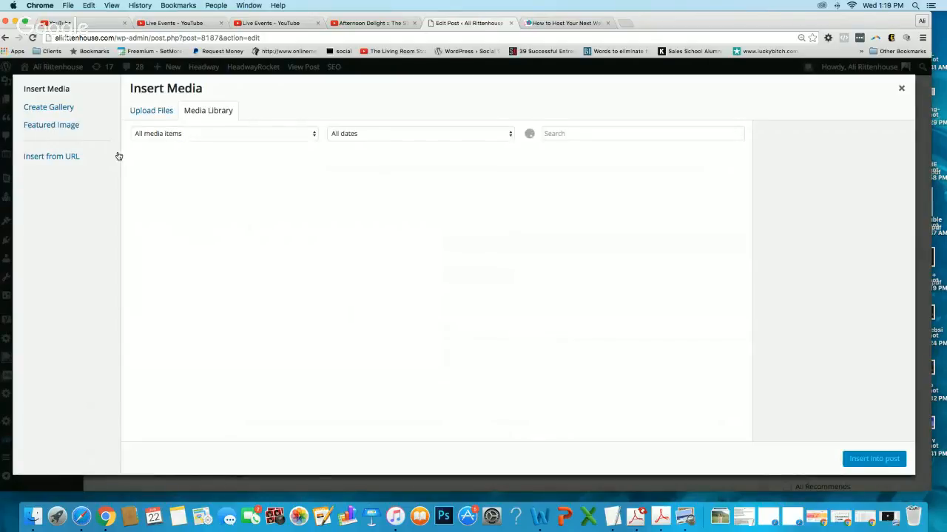
pyautogui.click(53, 158)
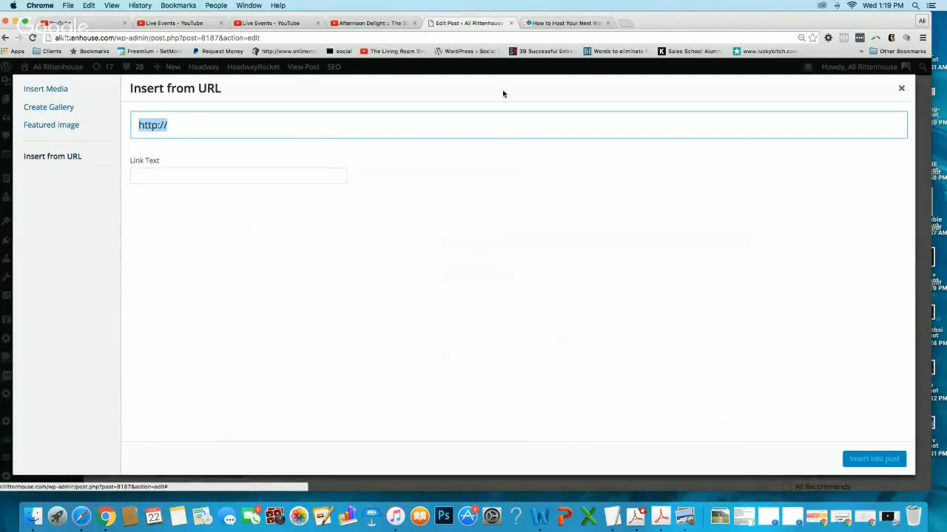
pyautogui.click(379, 22)
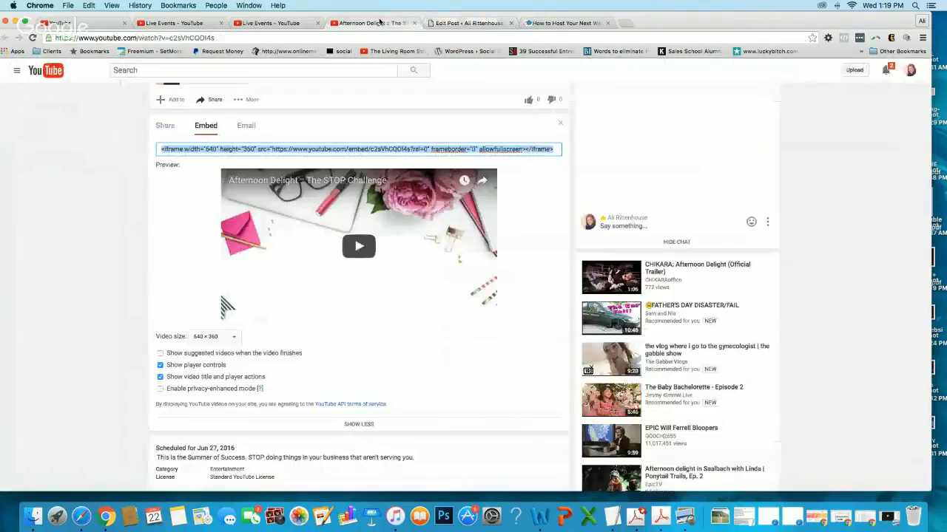
pyautogui.click(165, 39)
pyautogui.press('super+c')
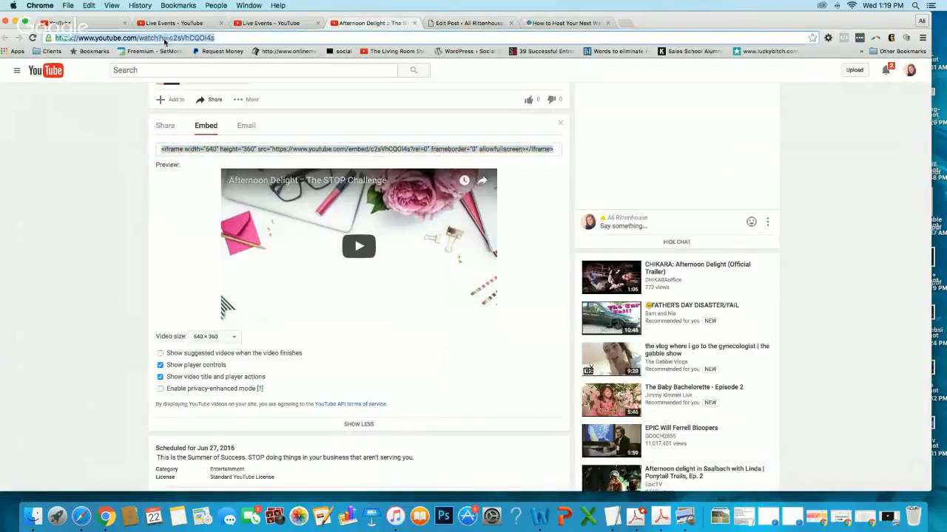
pyautogui.click(468, 22)
pyautogui.click(190, 174)
pyautogui.press('super+v')
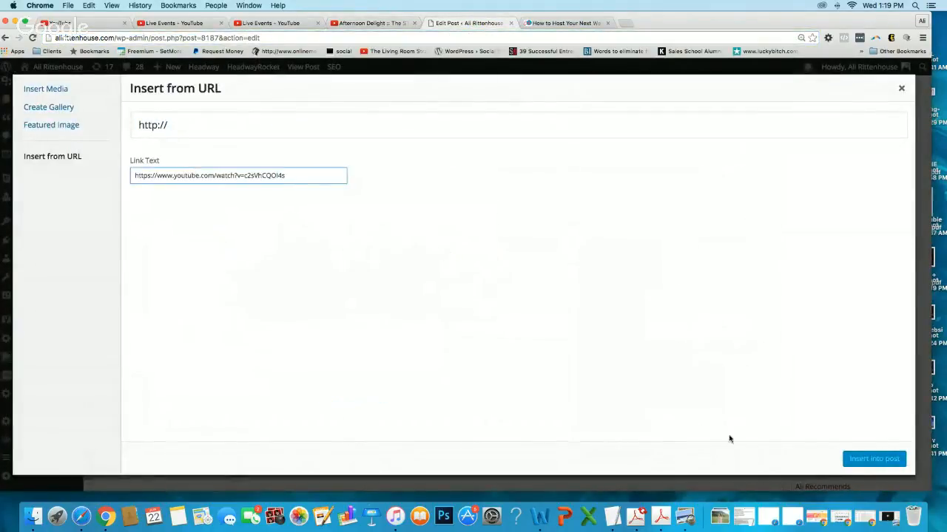
pyautogui.press('Tab')
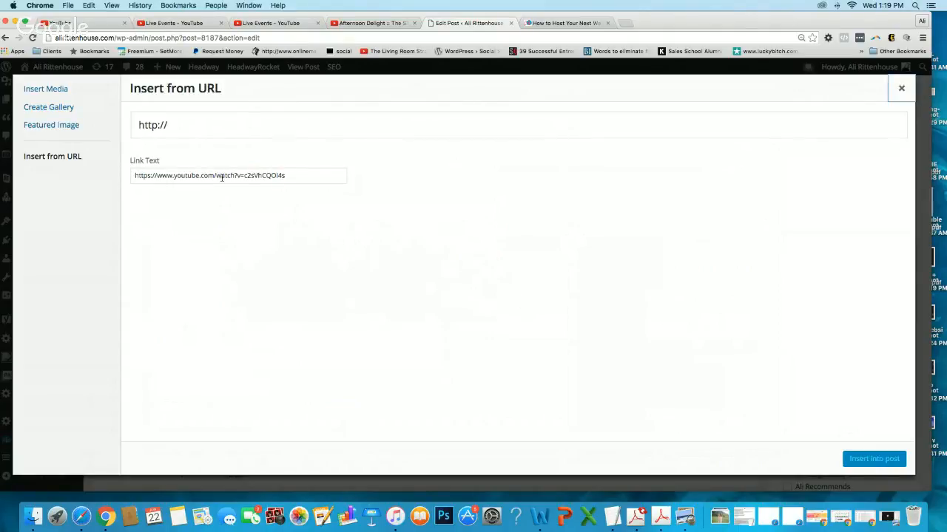
pyautogui.click(293, 175)
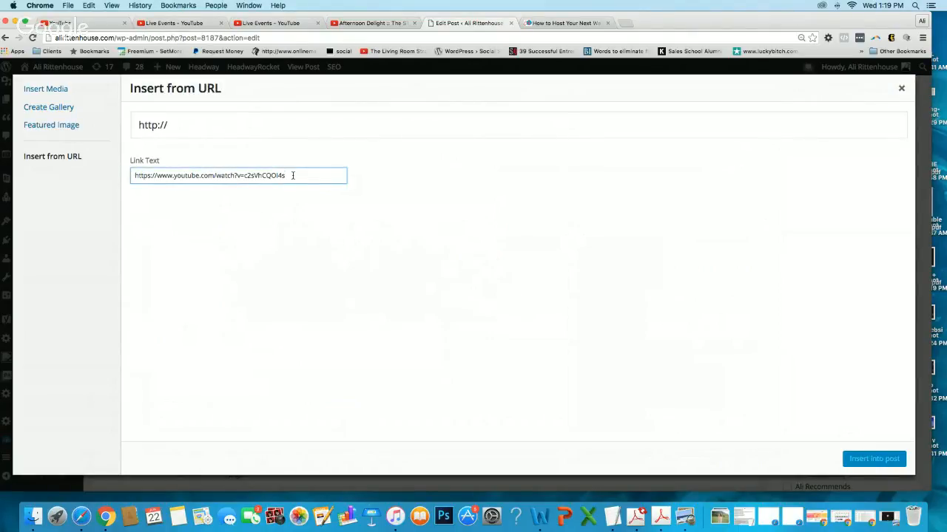
pyautogui.click(300, 134)
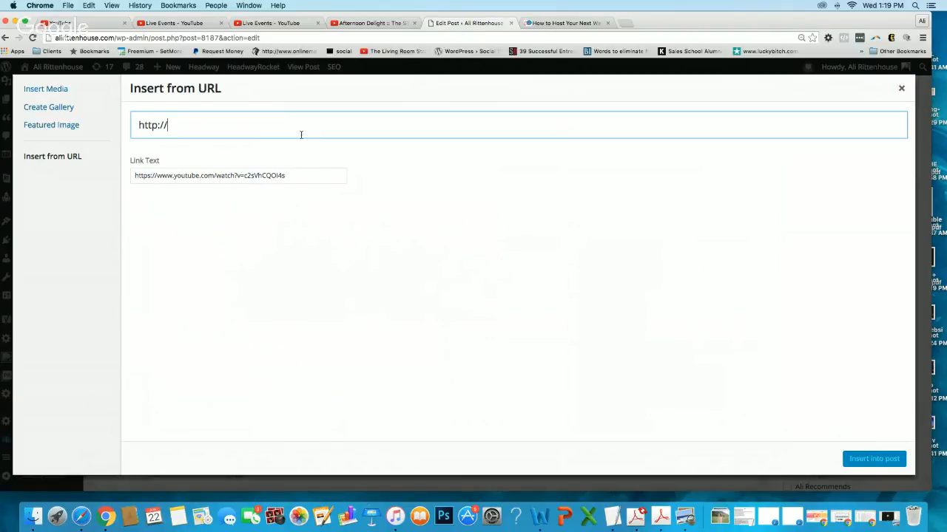
pyautogui.press('super+a')
pyautogui.press('super+v')
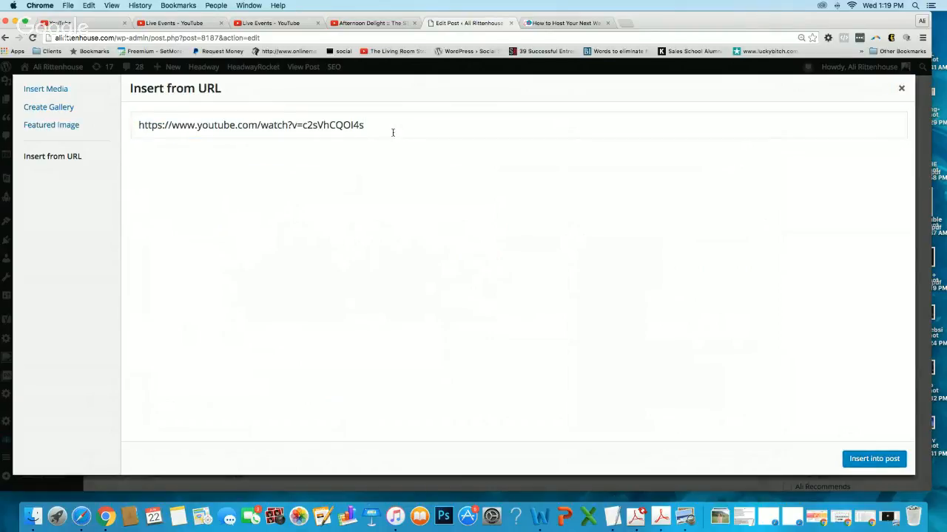
pyautogui.click(850, 460)
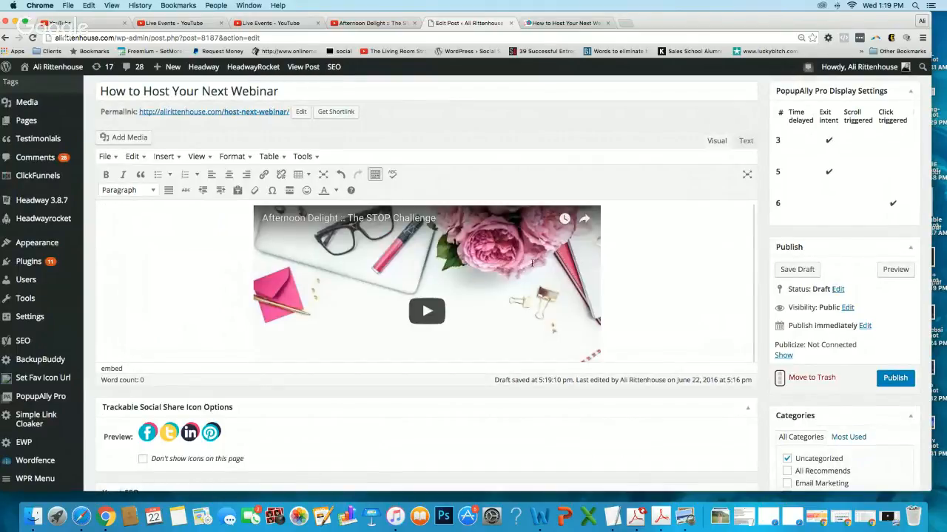
# Save the post draft and play the embedded event in the refreshed post preview.
pyautogui.scroll(-2, 815, 210)
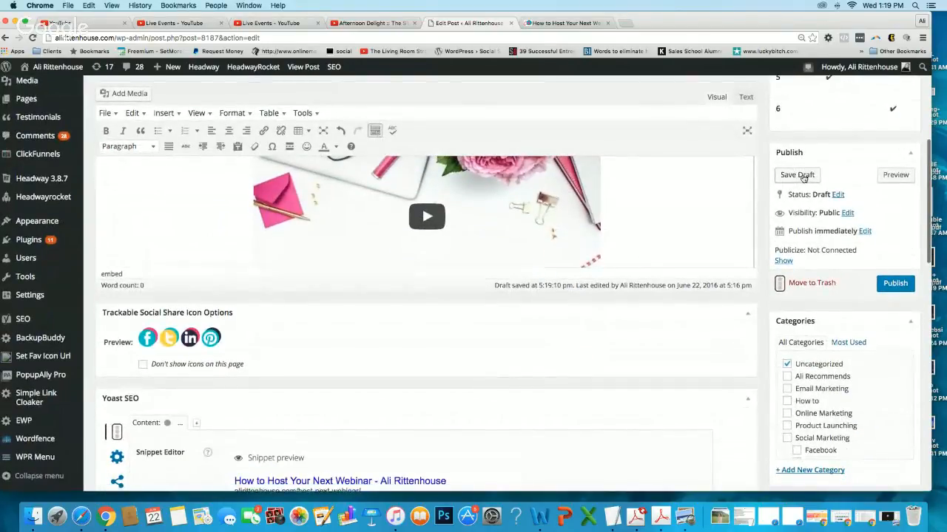
pyautogui.click(800, 176)
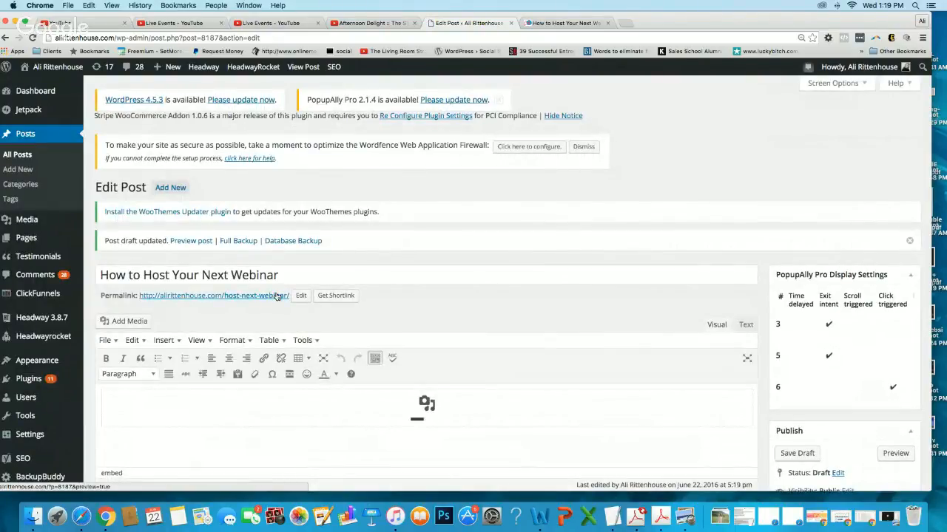
pyautogui.click(893, 453)
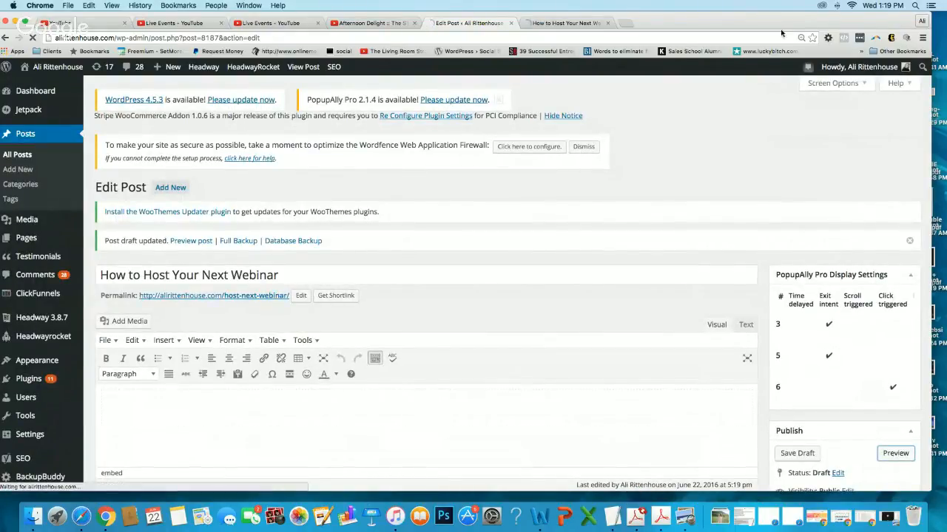
pyautogui.click(569, 24)
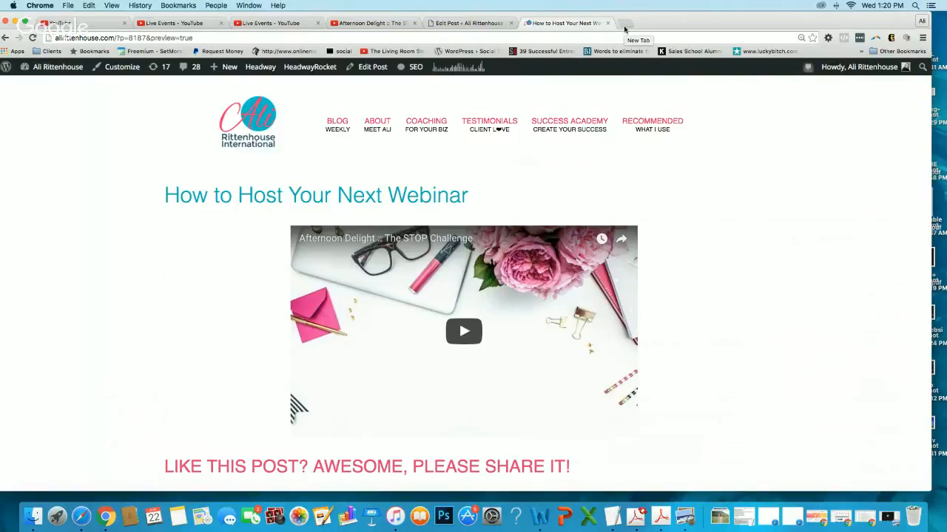
pyautogui.click(459, 319)
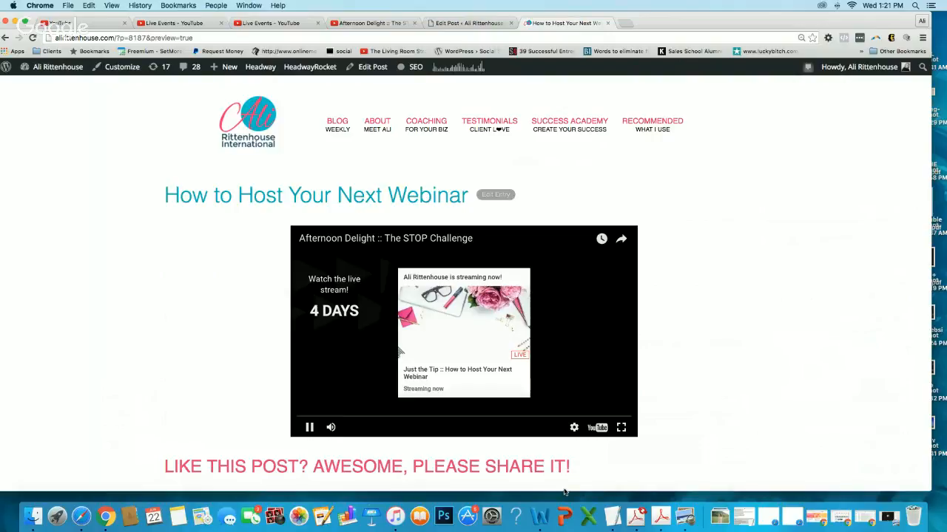
# Minimize the browser window showing the post preview.
pyautogui.click(16, 20)
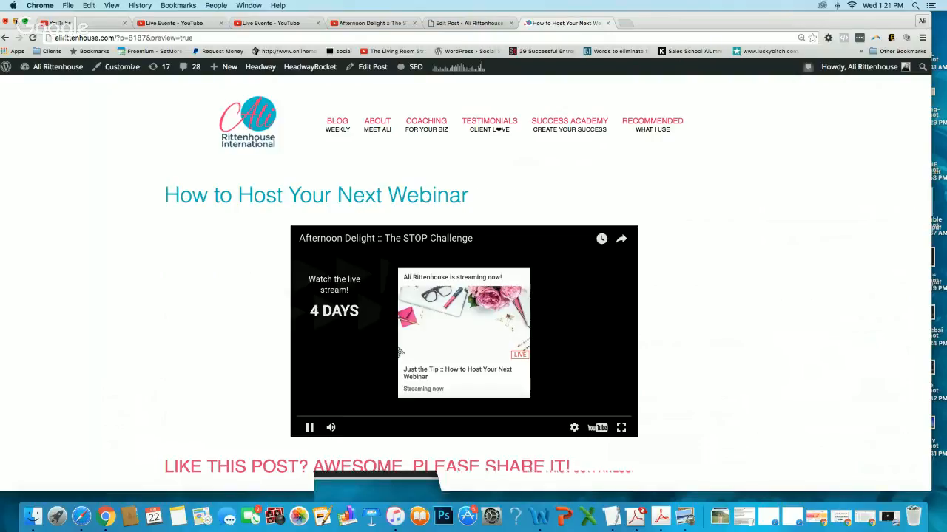
pyautogui.click(397, 461)
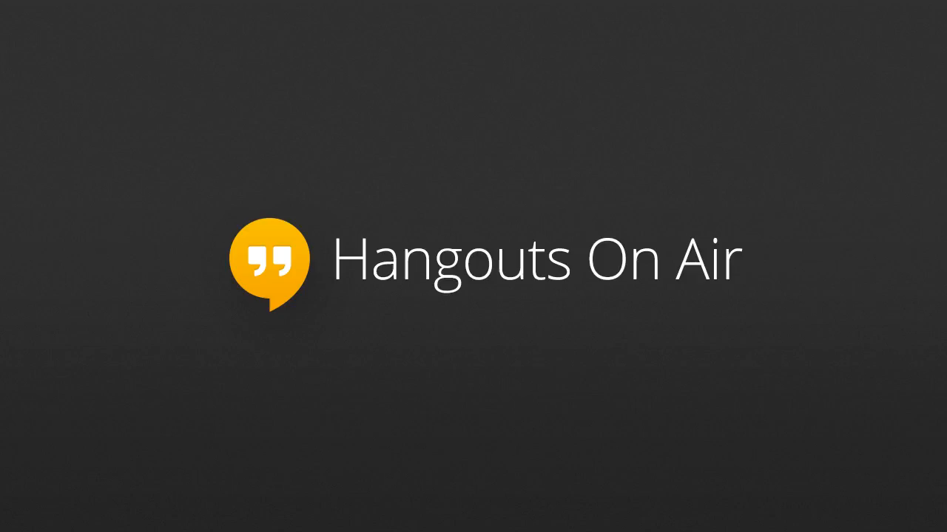